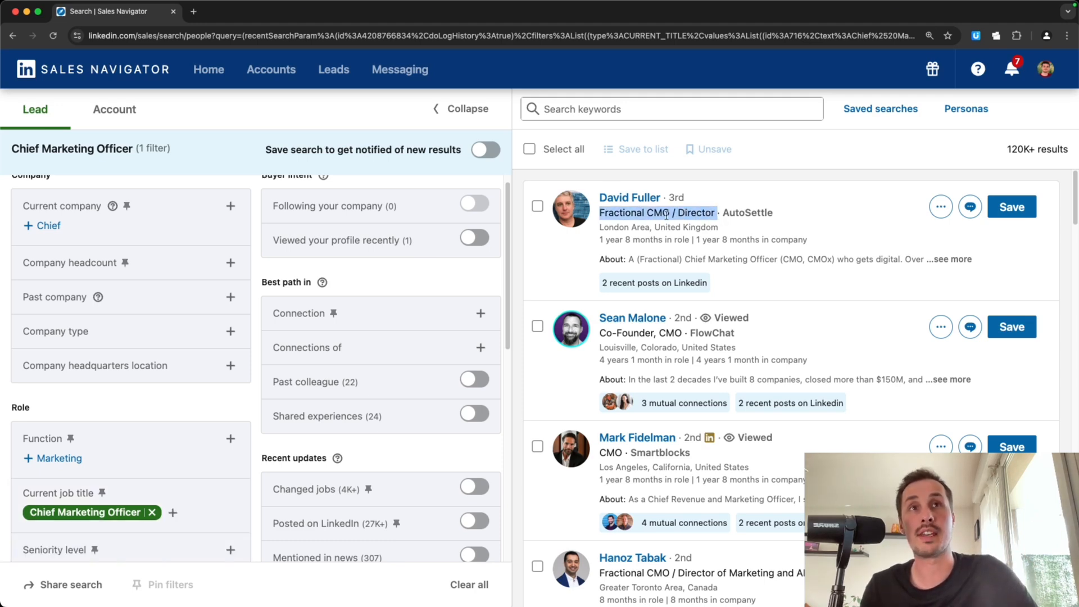
Examine the job titles of the leads found with the Chief Marketing Officer filter on result pages 1, 3 and 7
scroll(674, 216, "down", 5)
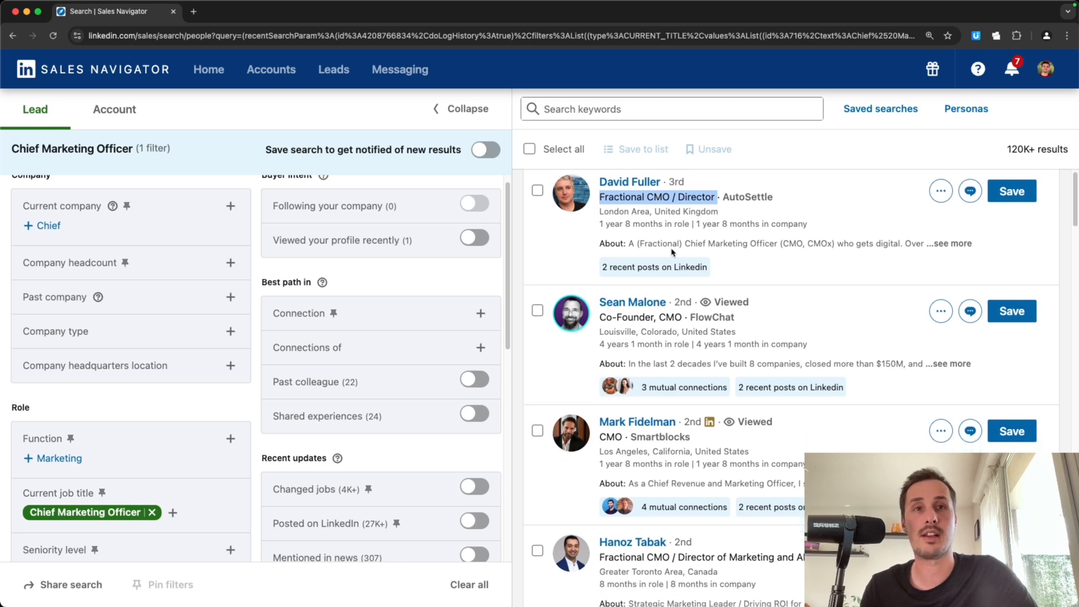
scroll(617, 381, "down", 3)
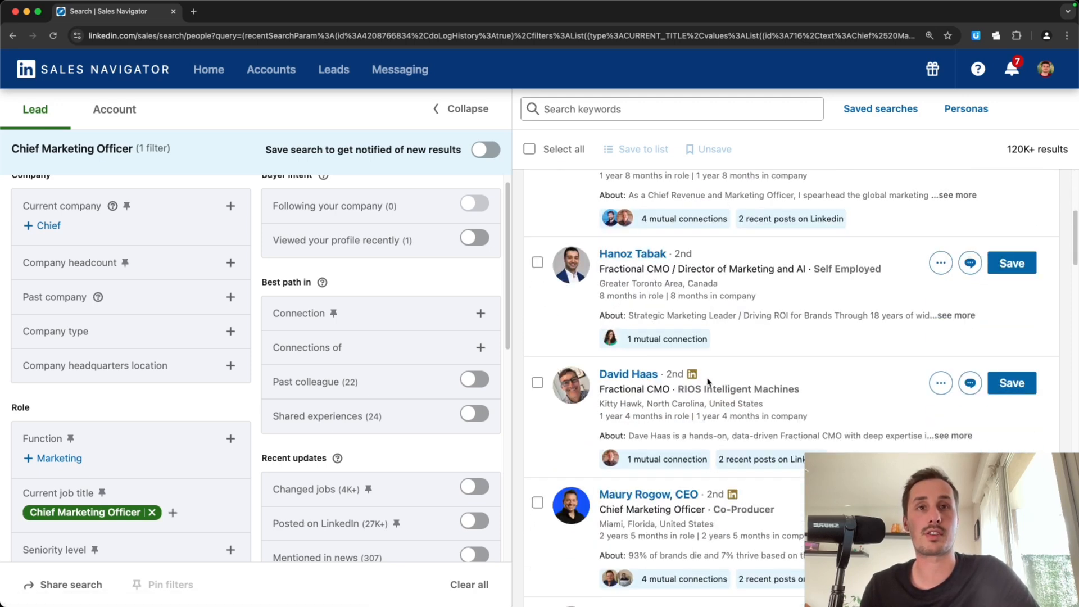
scroll(688, 409, "down", 4)
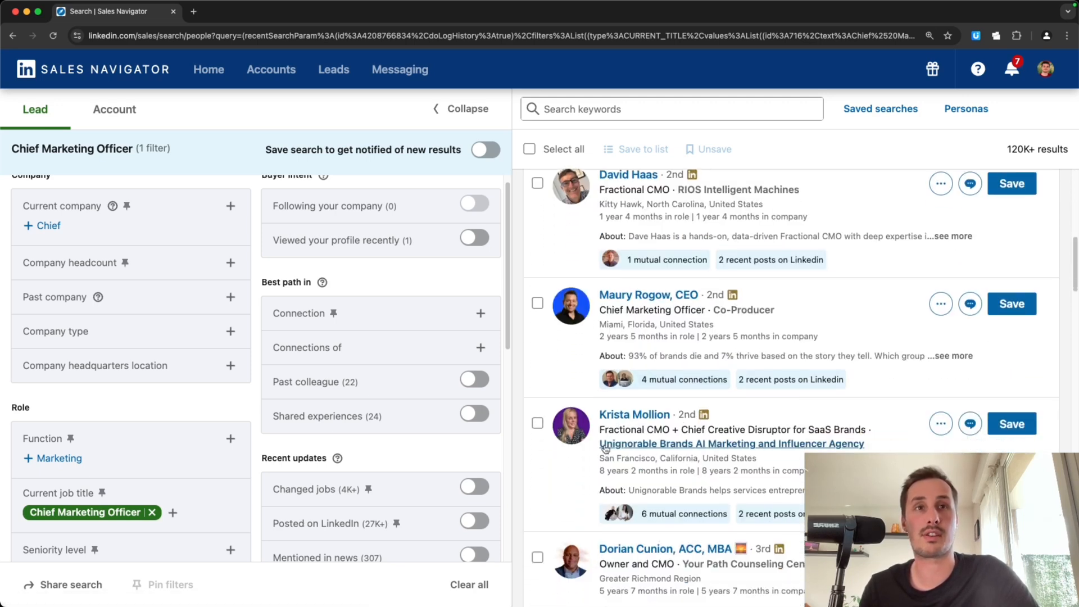
scroll(674, 415, "down", 1)
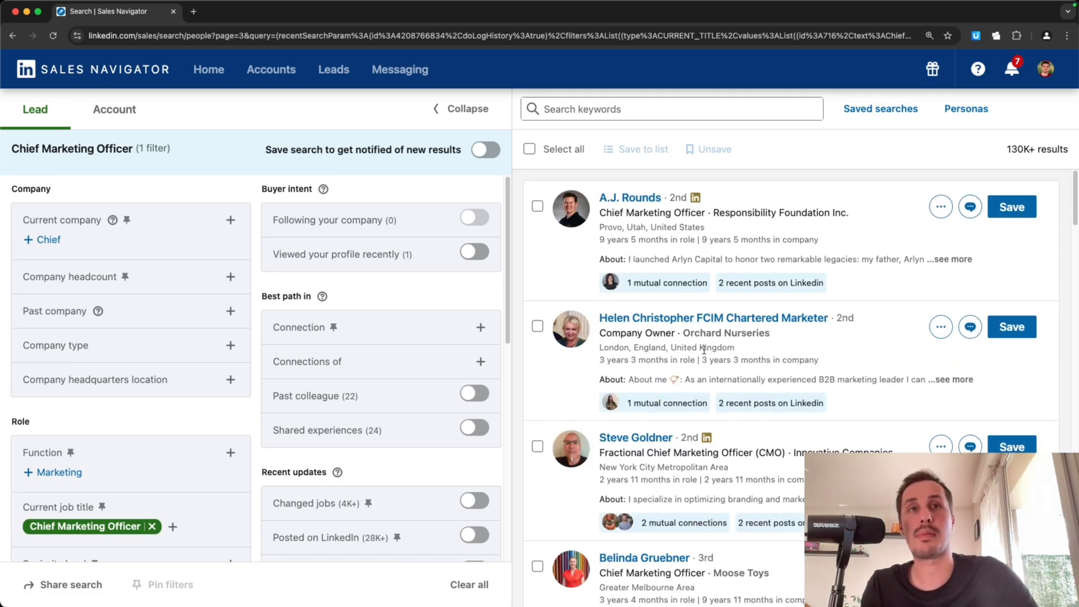
scroll(601, 225, "down", 4)
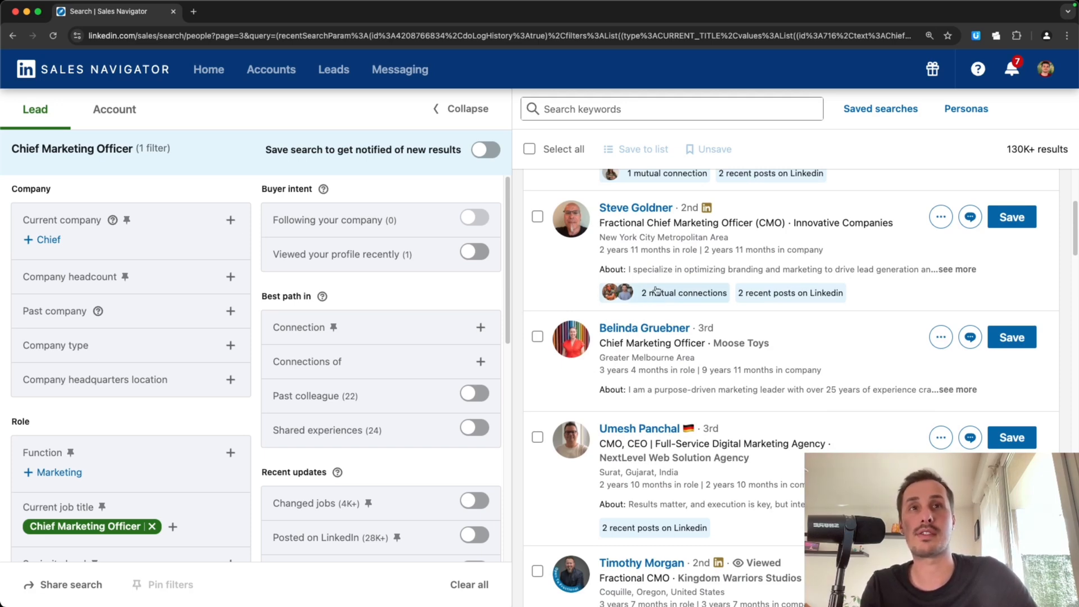
scroll(654, 297, "down", 1)
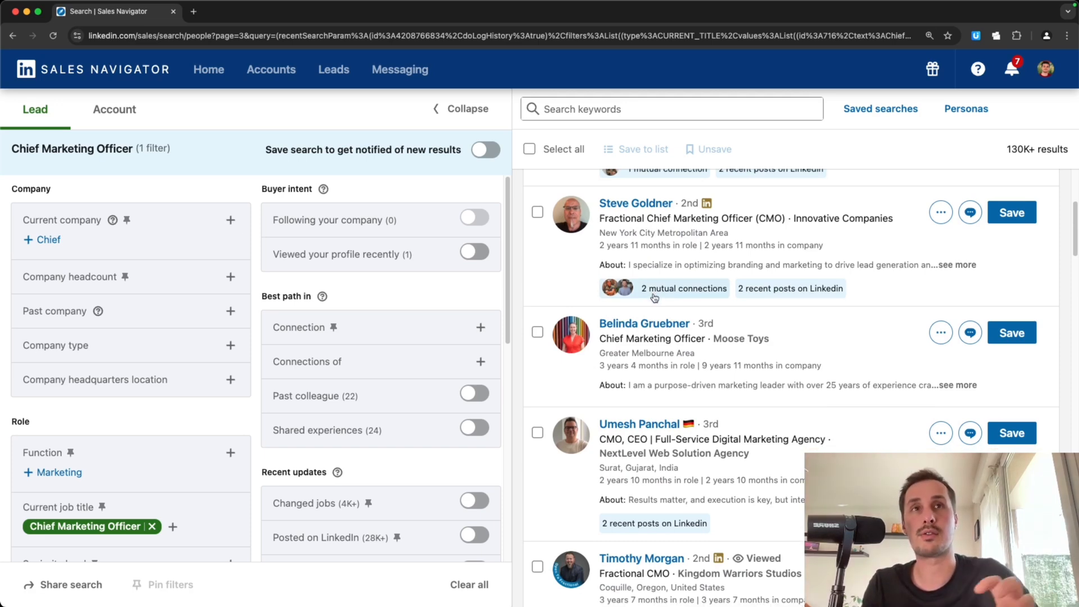
scroll(653, 296, "down", 2)
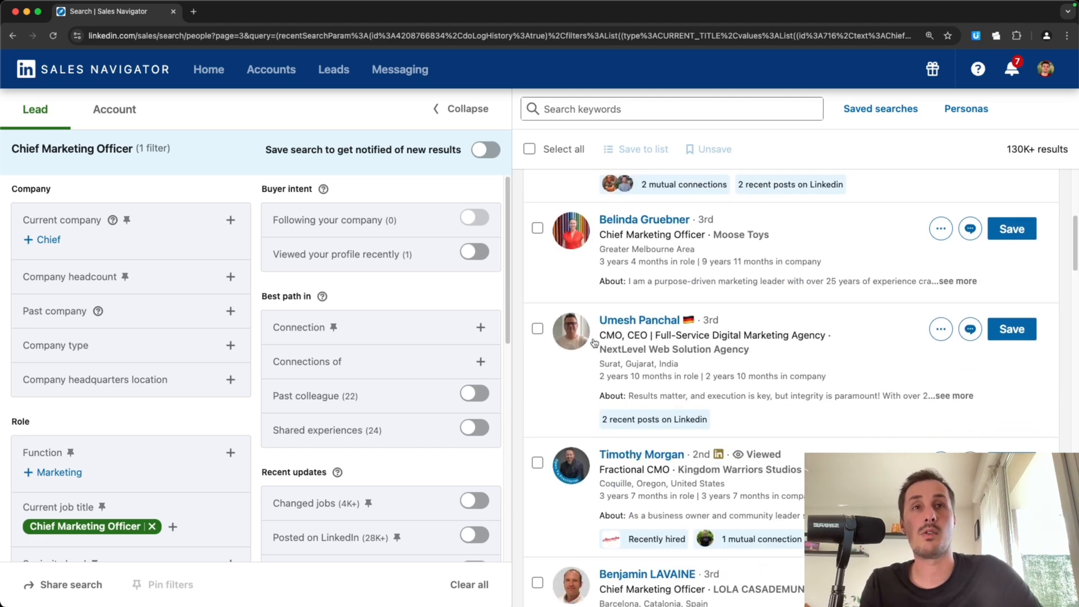
double_click(600, 334)
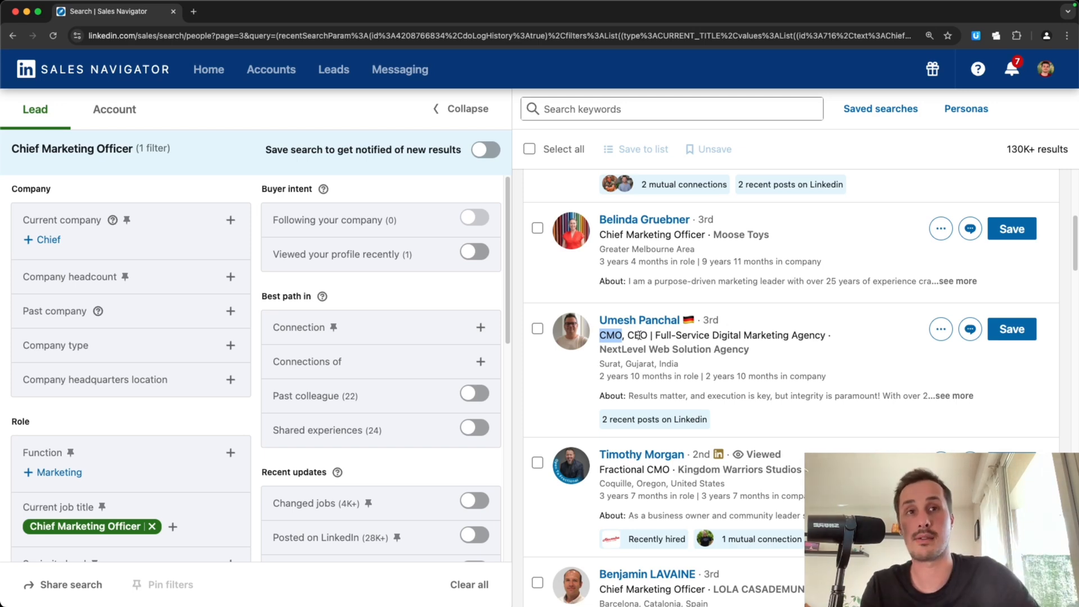
scroll(699, 391, "down", 10)
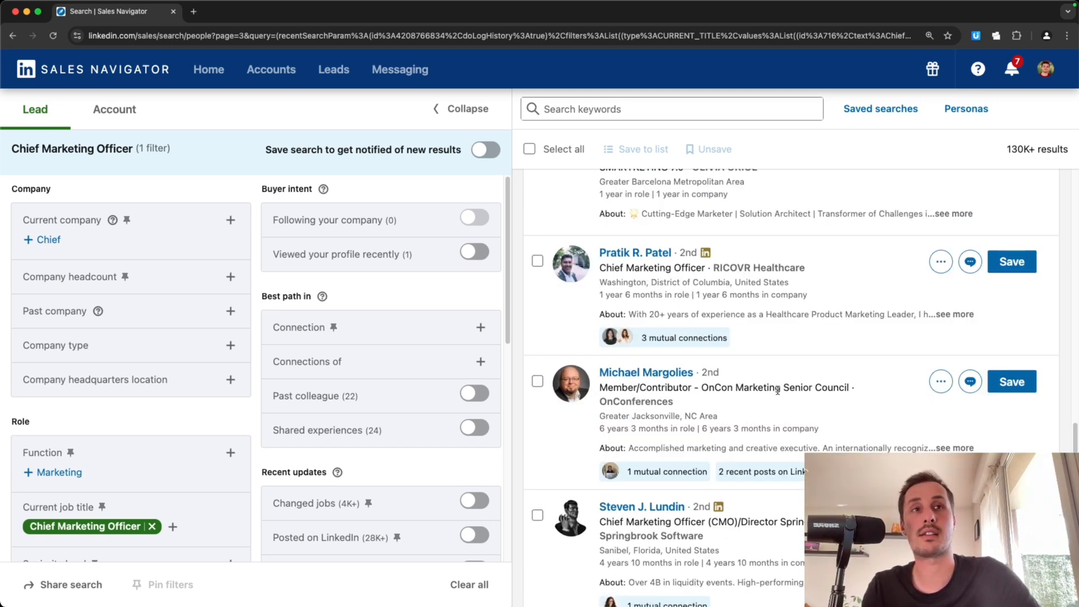
scroll(830, 404, "down", 1)
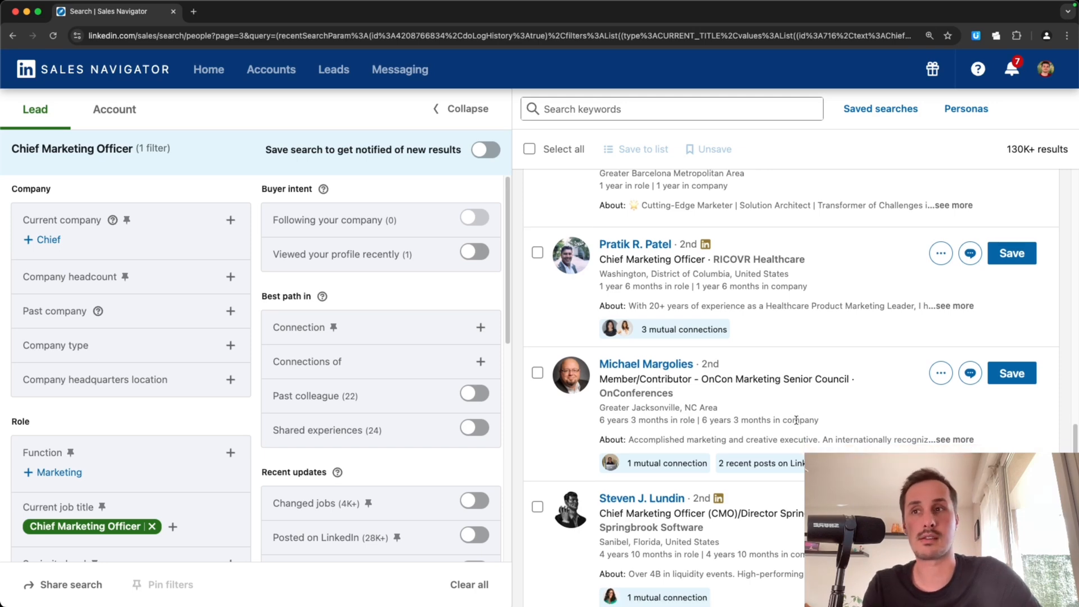
scroll(797, 415, "down", 1)
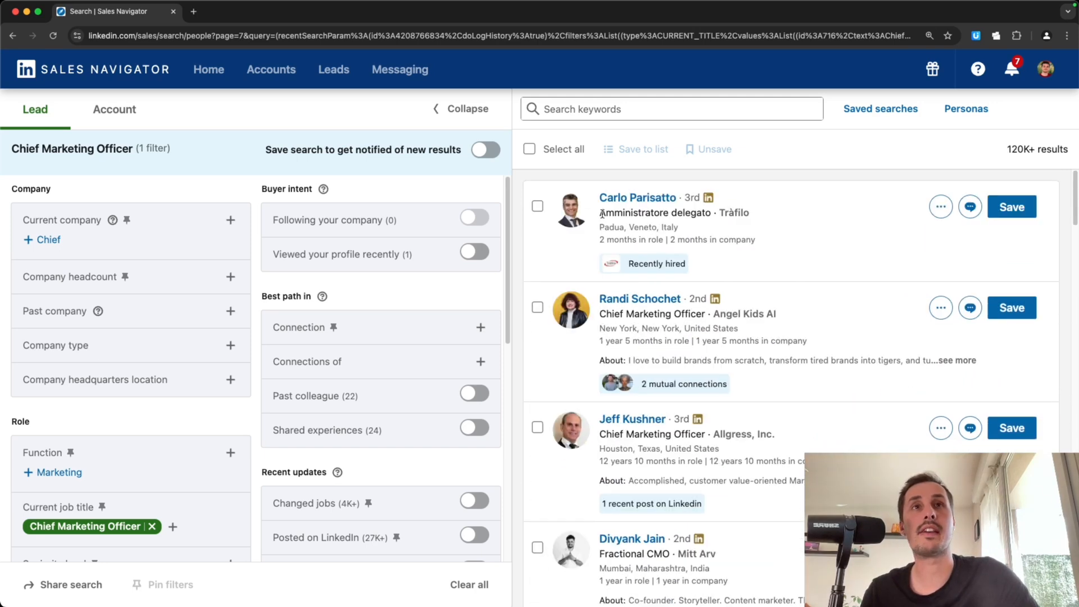
left_click_drag(602, 214, 677, 214)
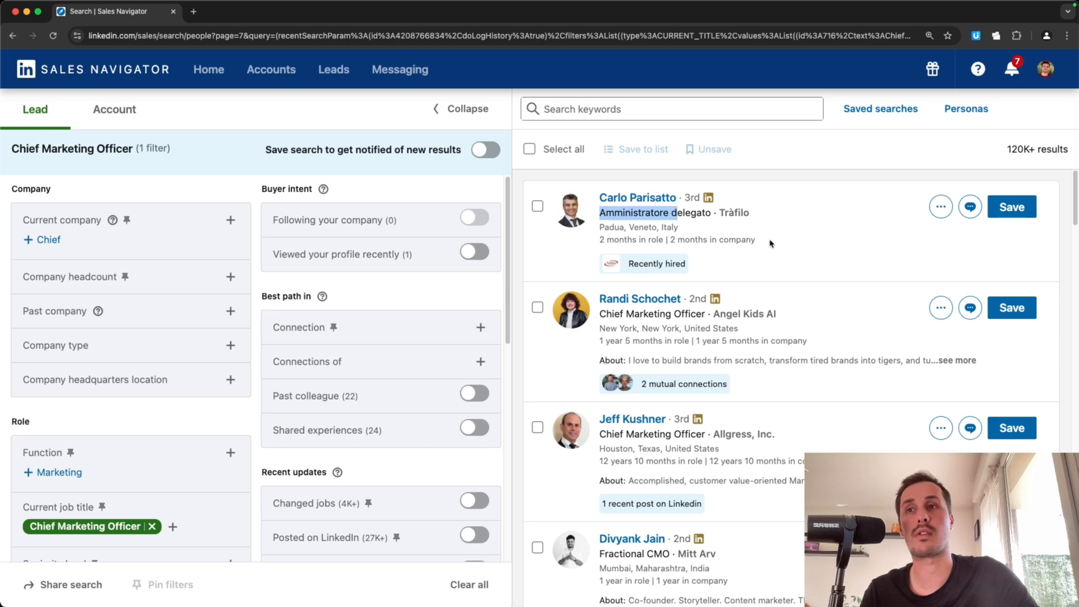
scroll(754, 238, "down", 1)
scroll(755, 237, "down", 5)
scroll(35, 347, "down", 3)
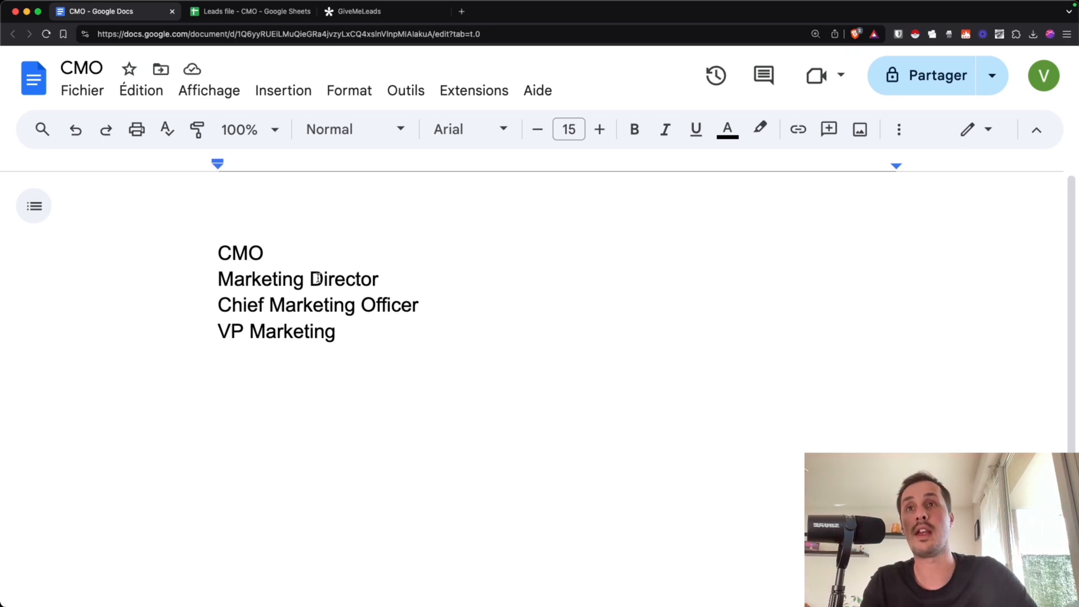
Switch to Sales Navigator and remove the Chief Marketing Officer value from the current job title filter
left_click(368, 338)
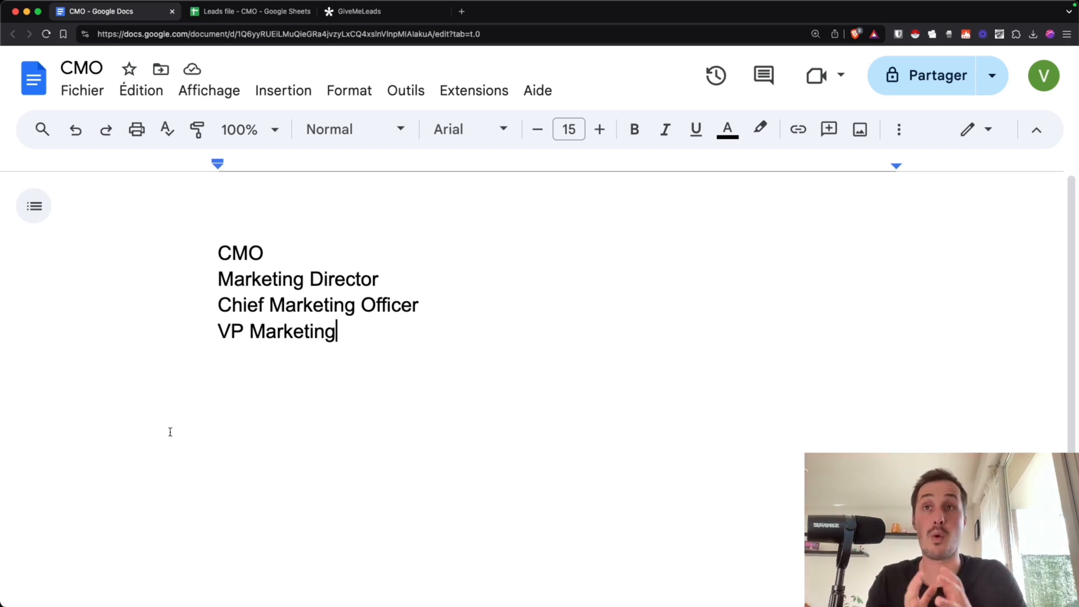
key("super+Tab")
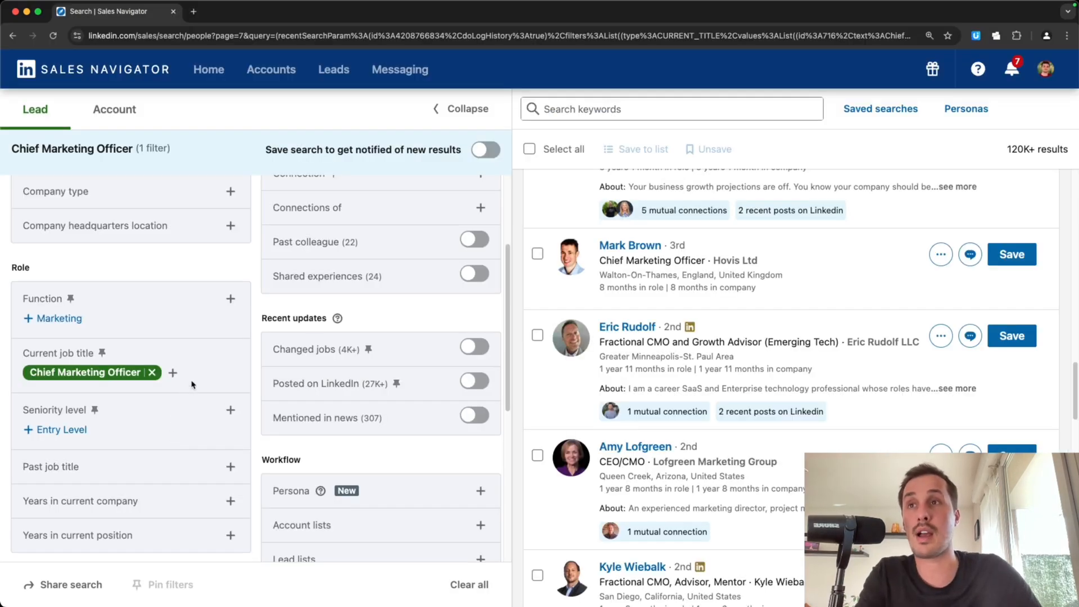
left_click(154, 375)
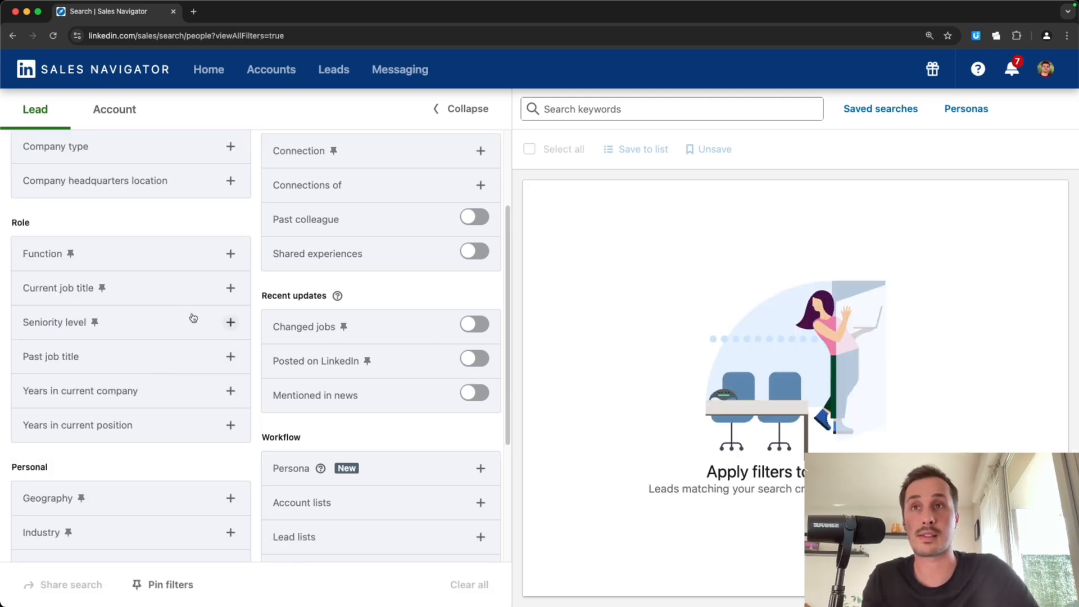
Switch to the CMO document in Google Docs and list AND, OR and NOT on separate lines below the job titles
key("super+Tab")
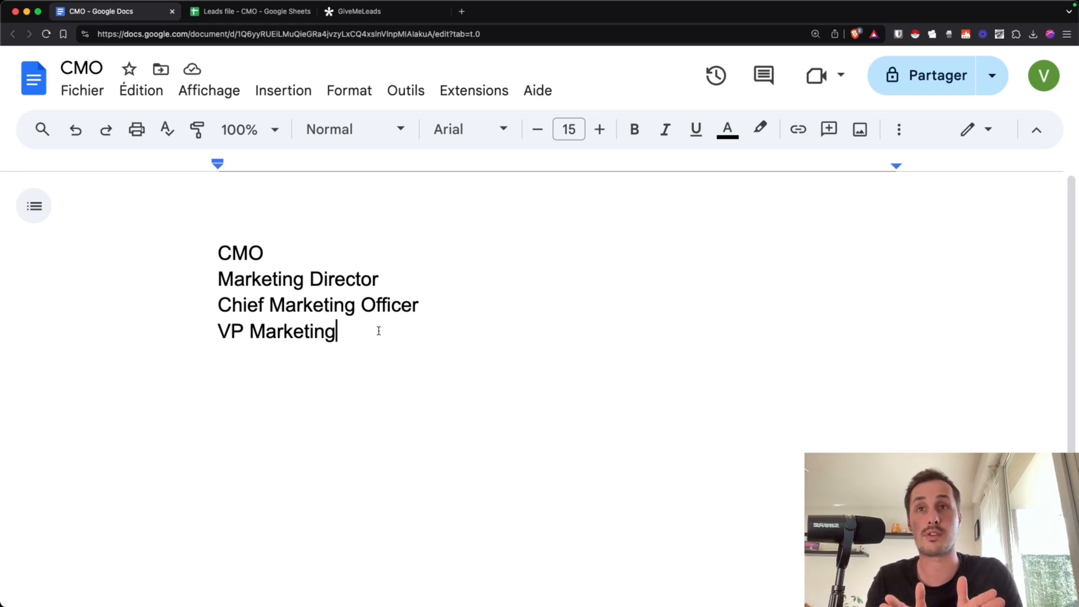
key("Return")
key("Return")
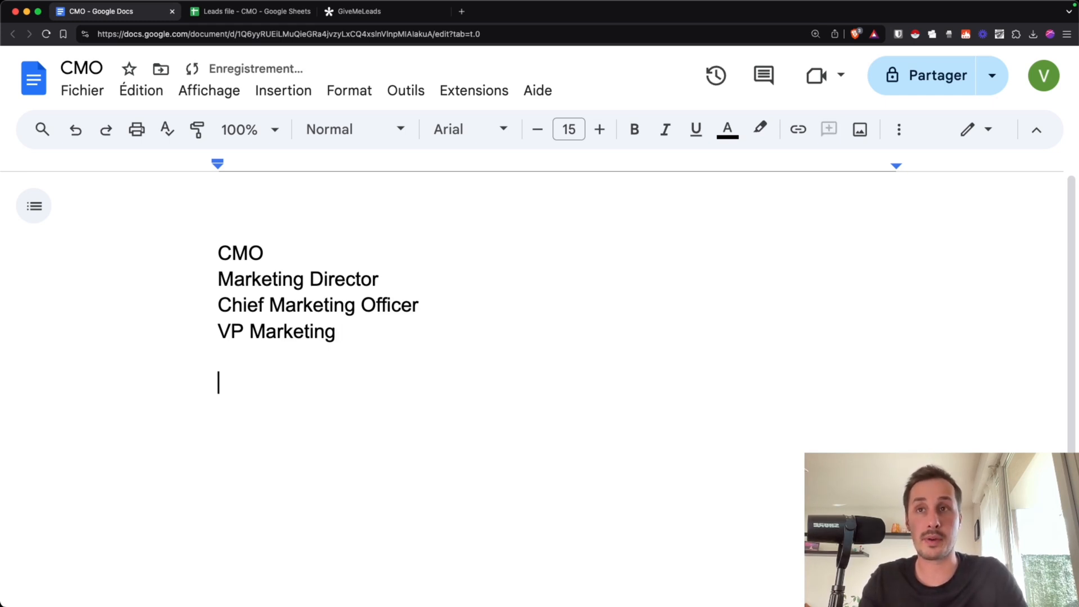
type("AND")
key("Return")
type("OR")
key("Return")
type("NOT")
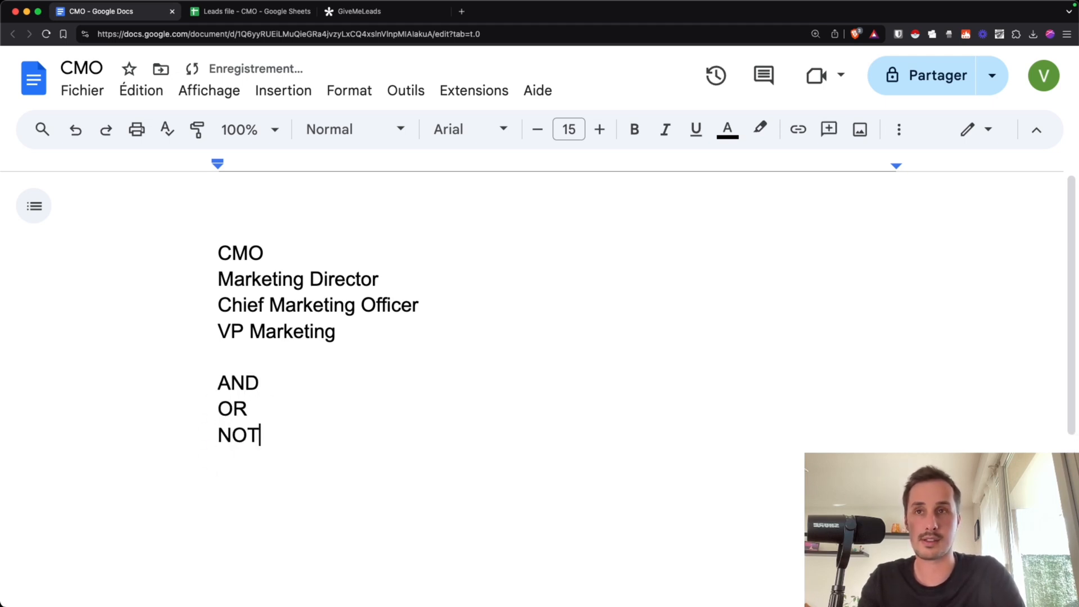
Add “quotes” and (brackets) on two separate lines at the end of the operator list
key("Return")
type("'q")
key("BackSpace")
key("BackSpace")
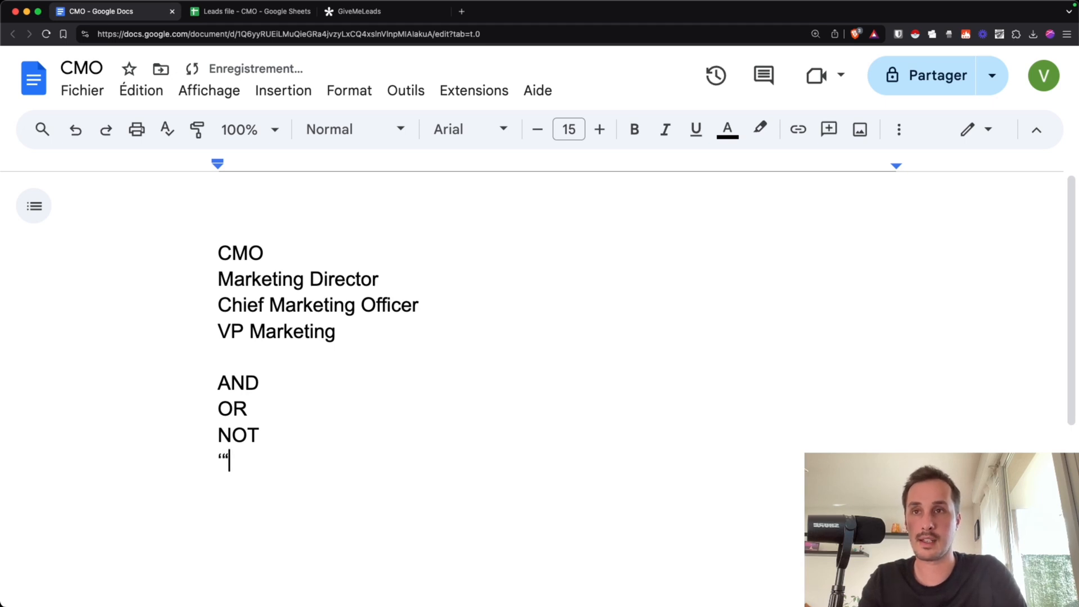
type("\"qu")
type("otes\"")
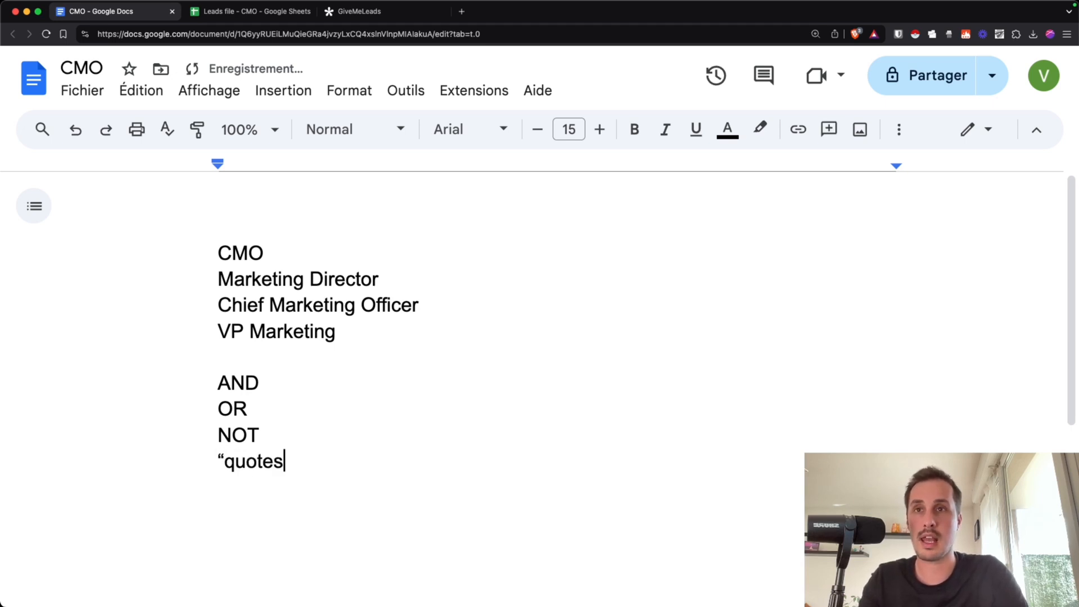
key("Return")
type("(")
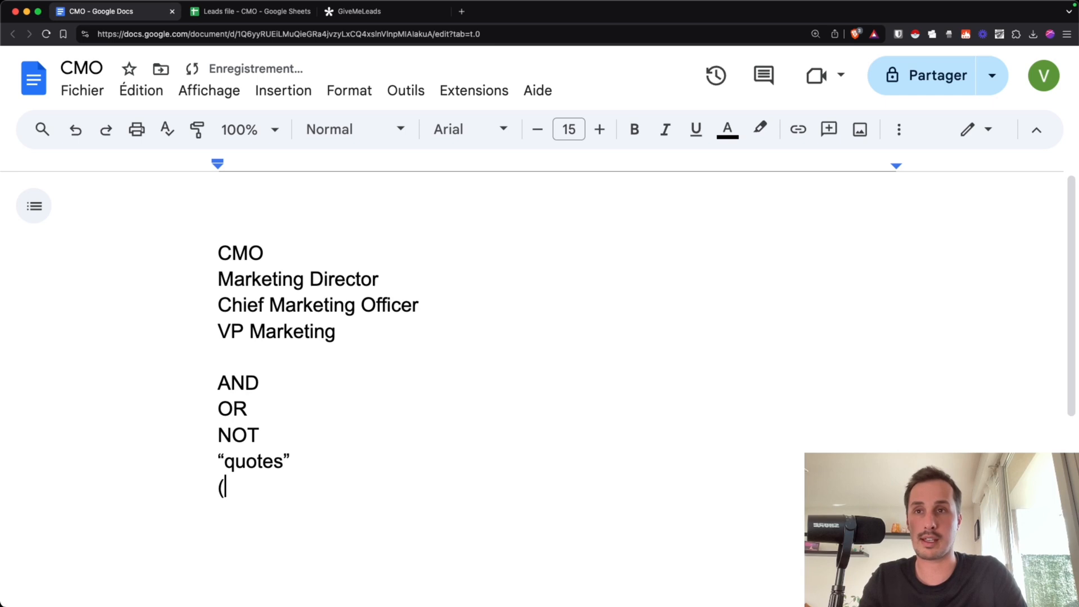
type("brackets)")
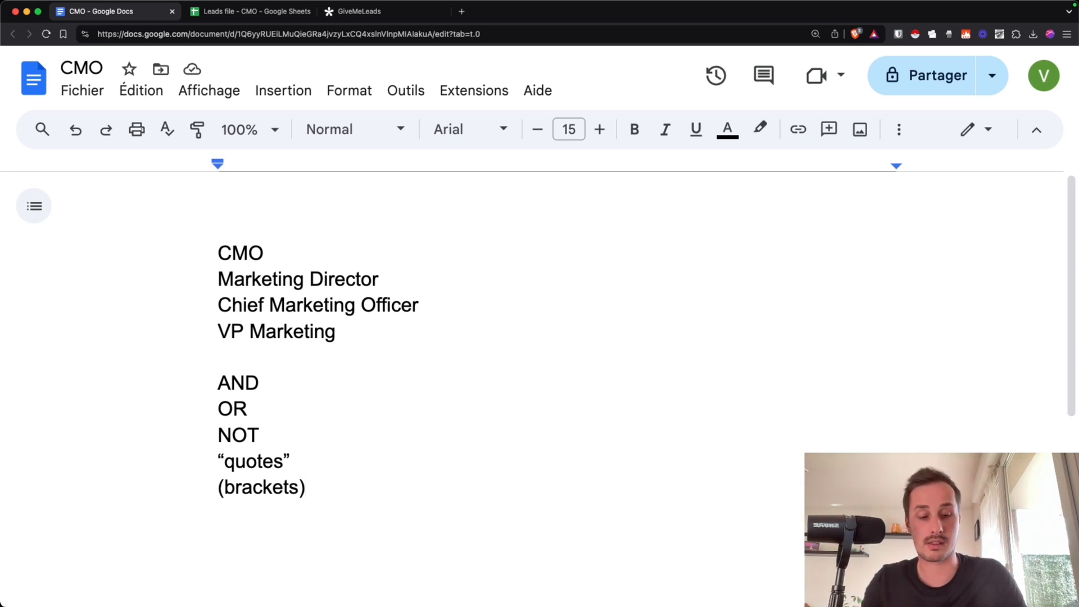
Below the operators, after a blank line, list Position, Function and Exclude on separate lines
key("Return")
key("Return")
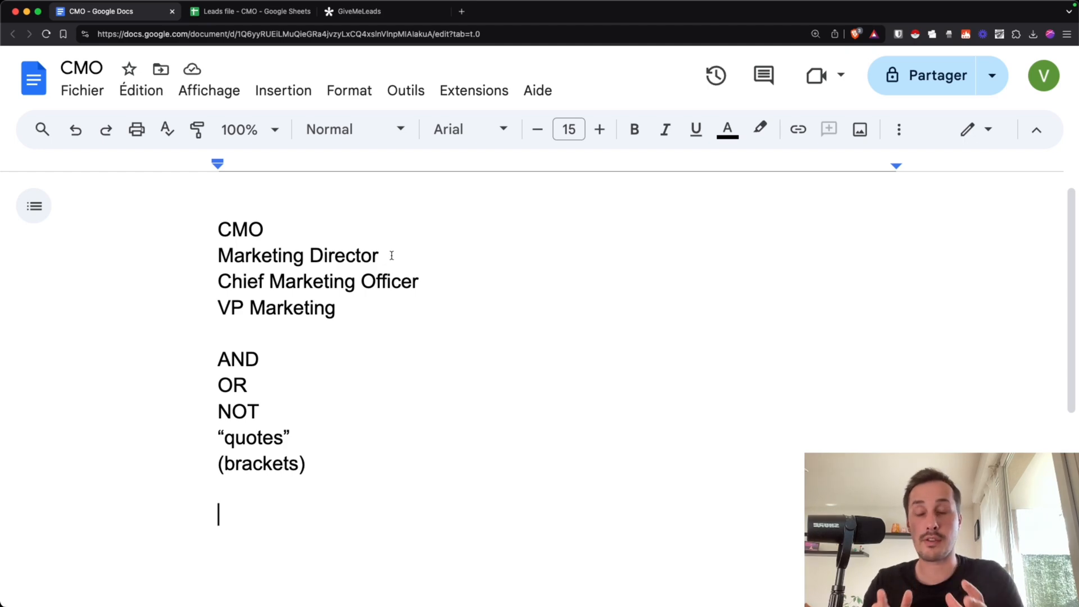
type("Position")
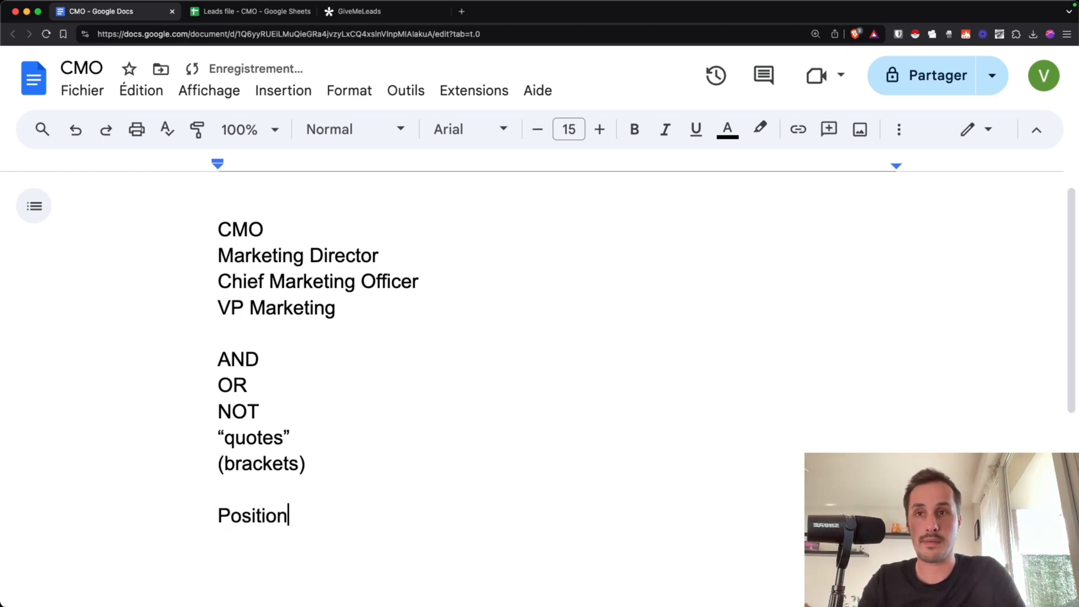
key("Return")
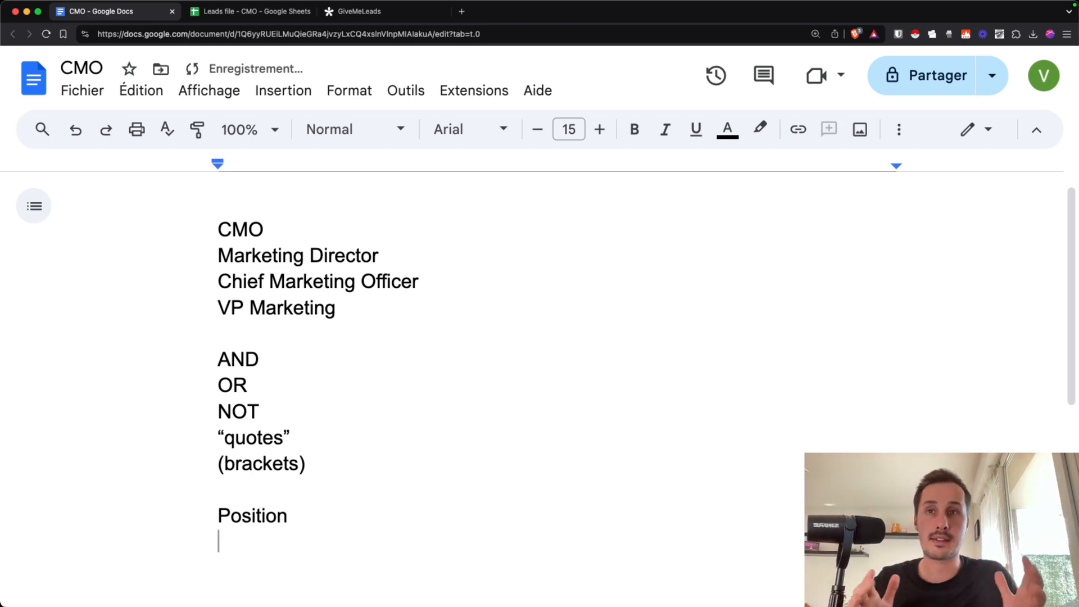
type("Function")
key("Return")
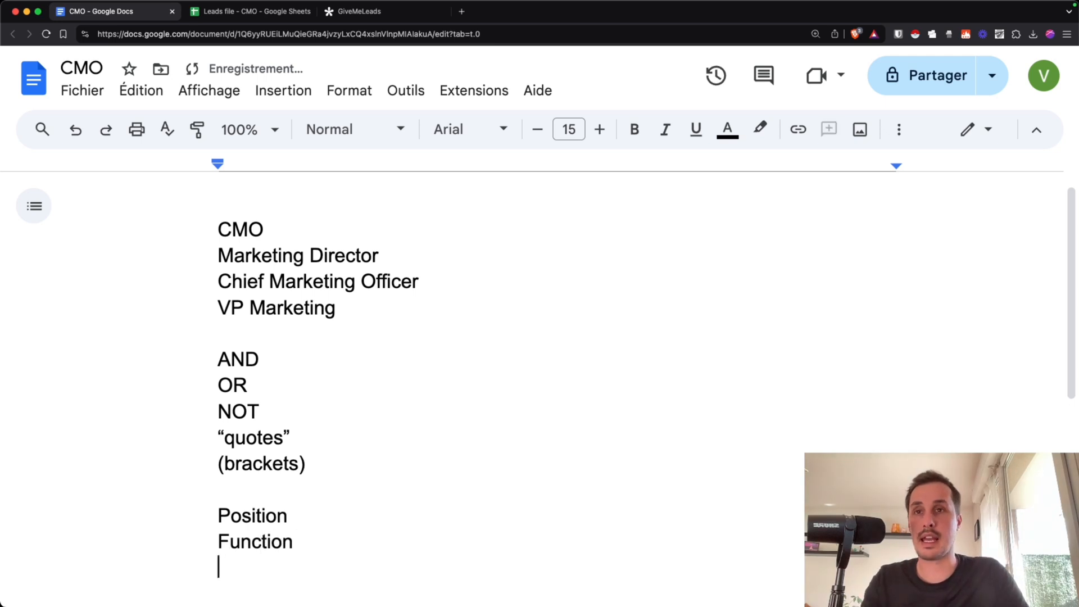
type("Exclud")
key("BackSpace")
type("xclude")
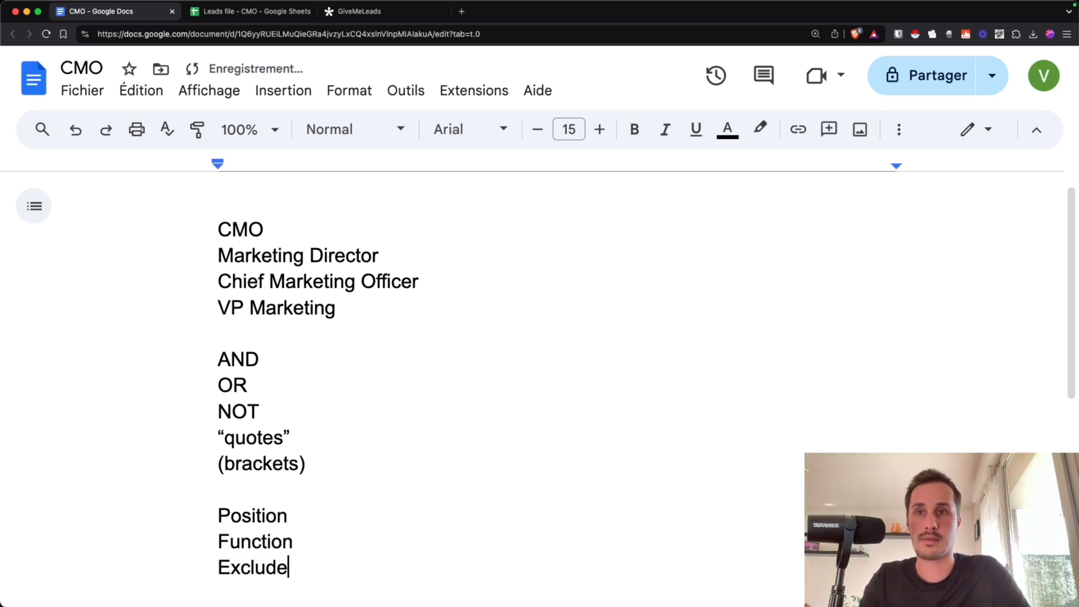
After a blank line below Exclude, write the position expression “Director” OR “chief” OR “VP”
key("Return")
key("Return")
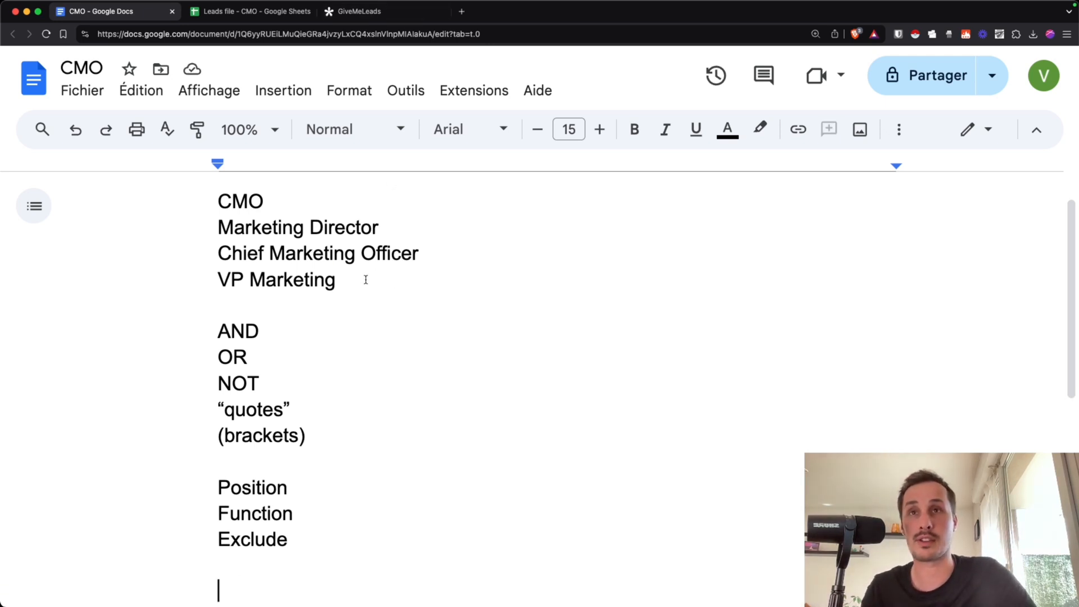
left_click_drag(377, 276, 157, 186)
scroll(325, 507, "down", 1)
left_click(314, 585)
key("Return")
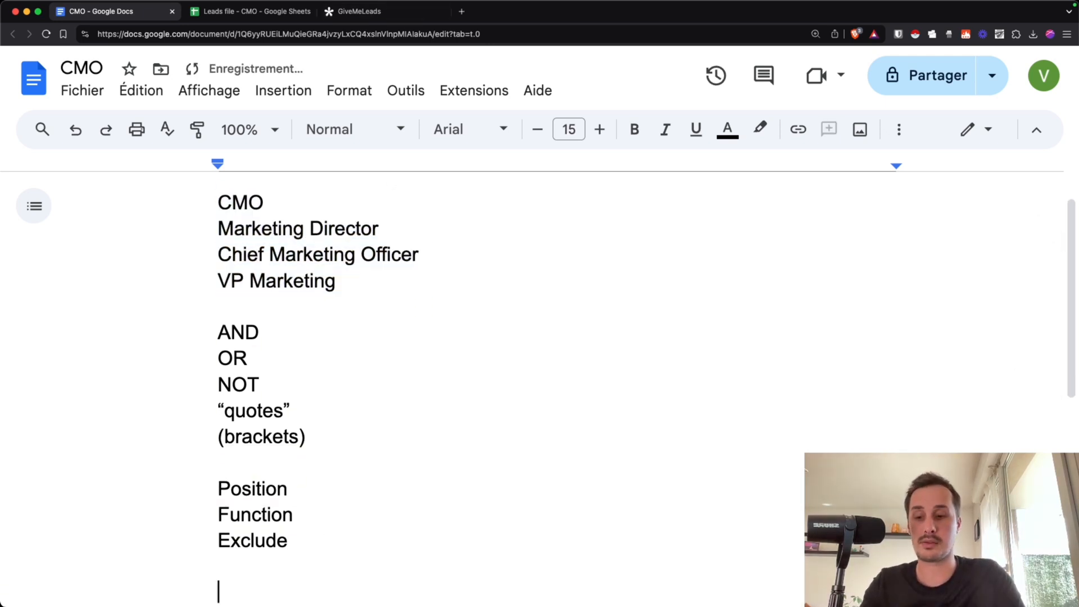
type("\"D")
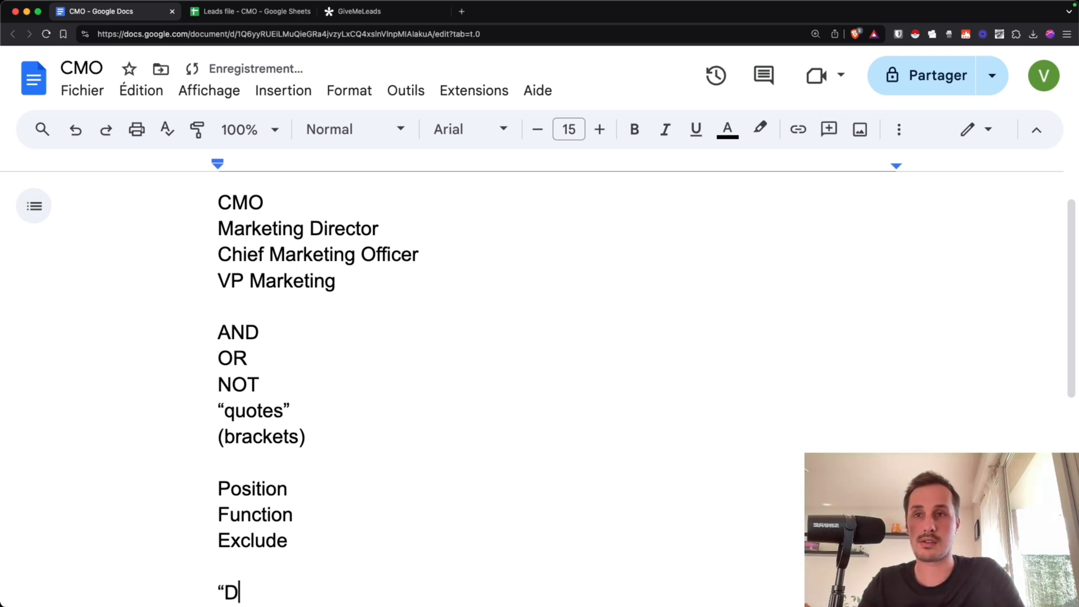
type("irector\" OR 'c")
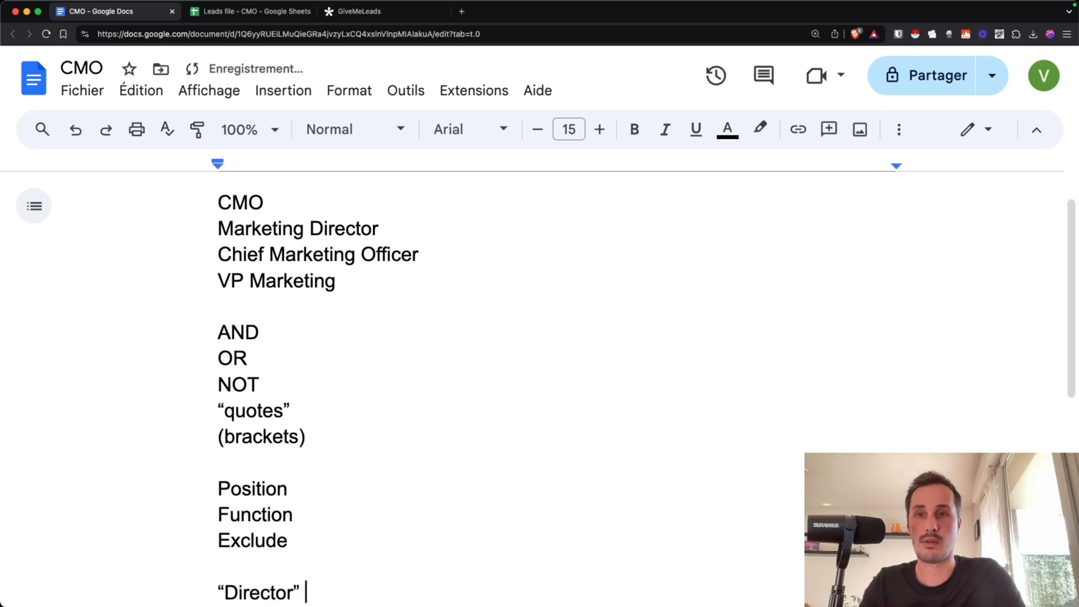
key("BackSpace")
key("BackSpace")
type("\"chief\" OR")
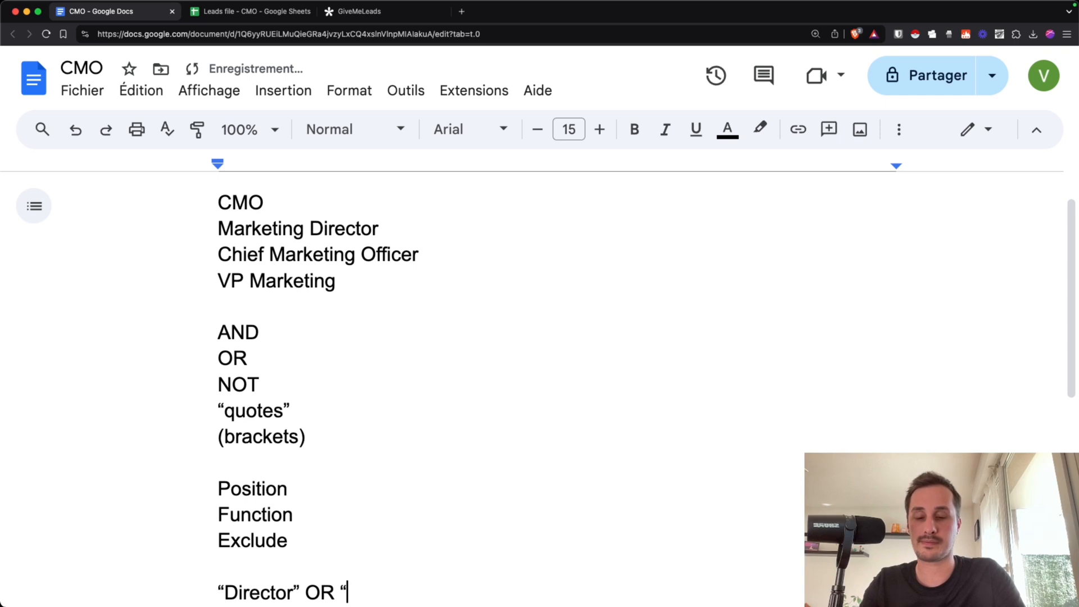
type(" \"")
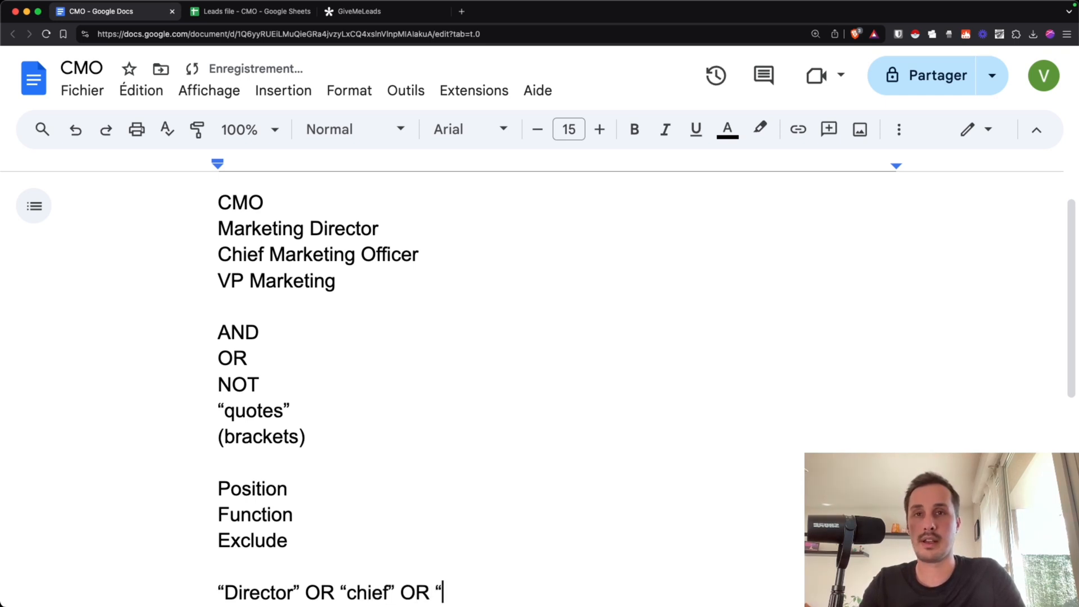
type("VP\"")
Enclose the position expression “Director” OR “chief” OR “VP” in brackets and add AND after it
scroll(267, 554, "down", 1)
left_click(220, 592)
type("(")
left_click(504, 601)
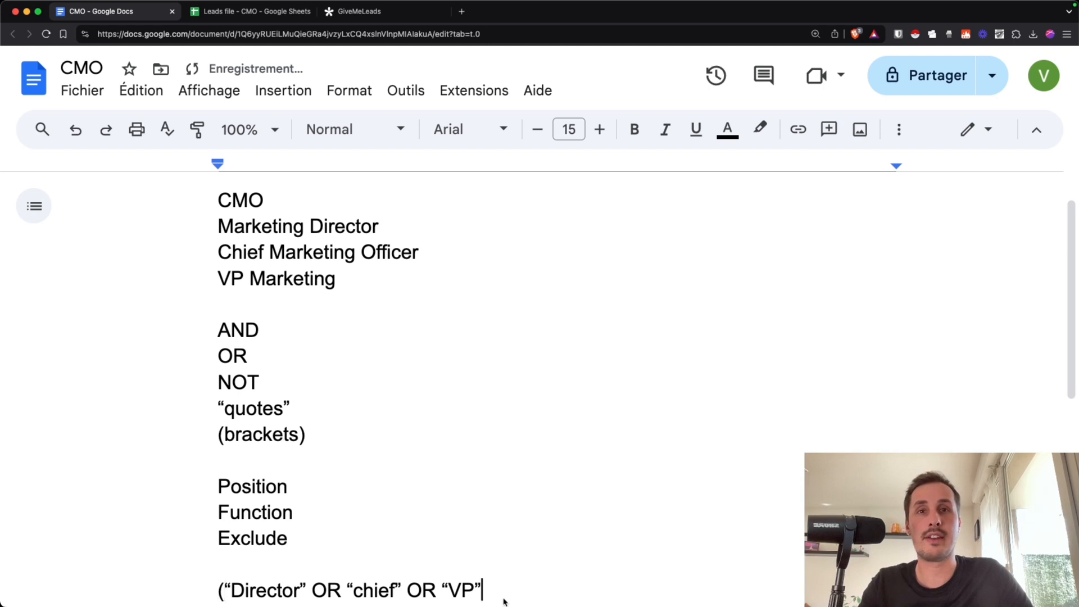
type("à")
key("BackSpace")
type(") AN,")
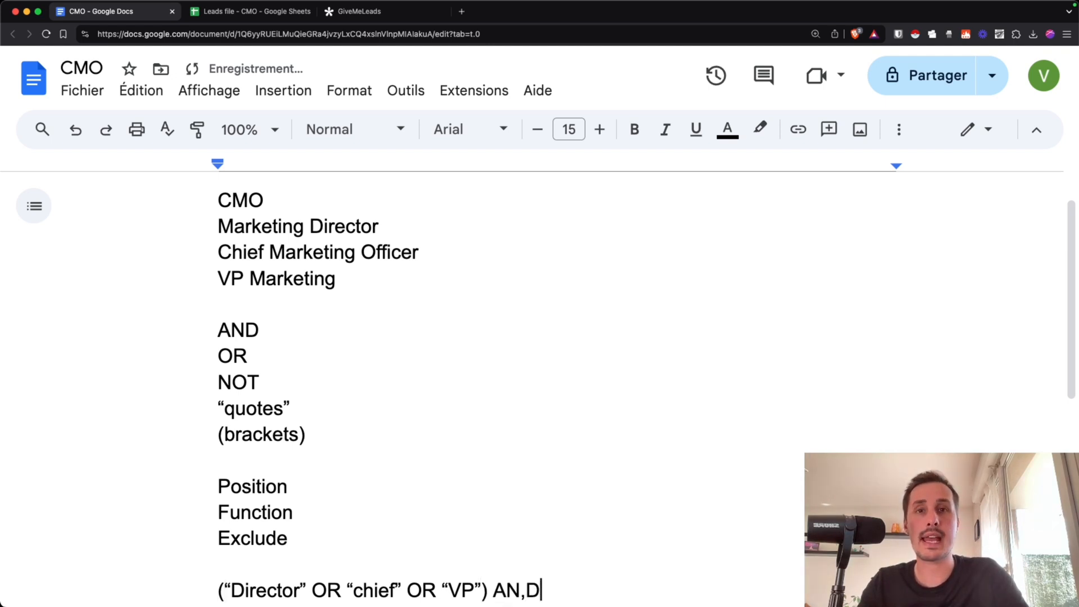
key("BackSpace")
type("D ")
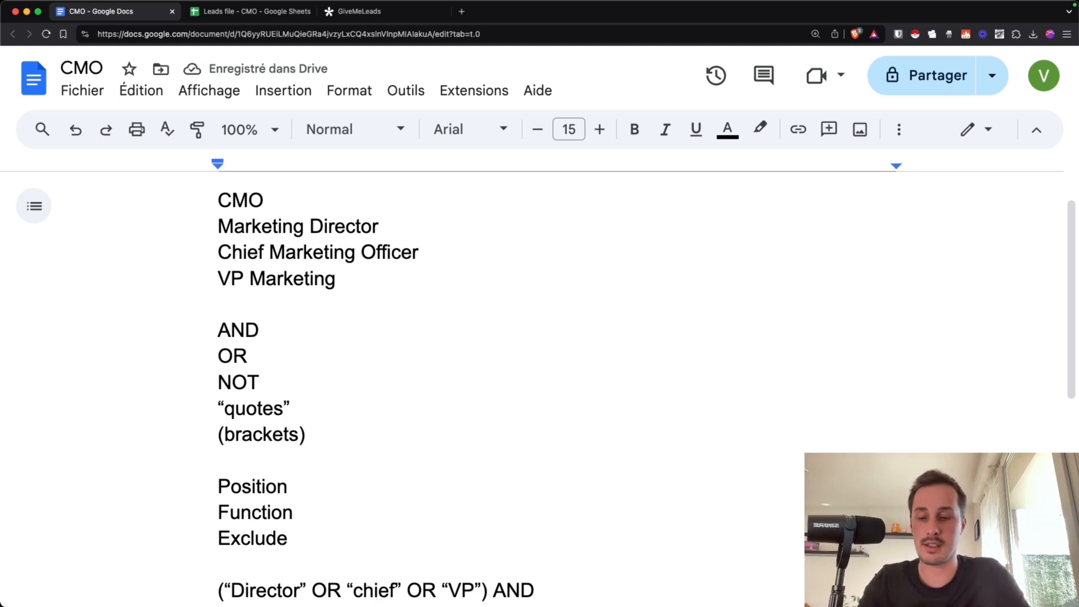
Add the function term (“Marketing”), in quotes and brackets, after AND
type("(")
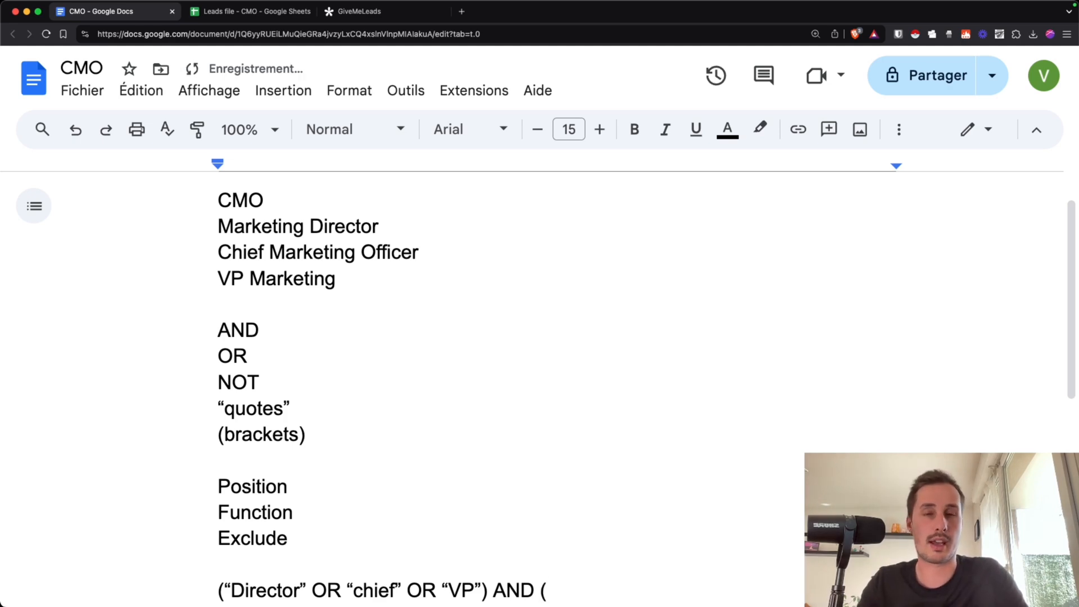
type("Marketing)")
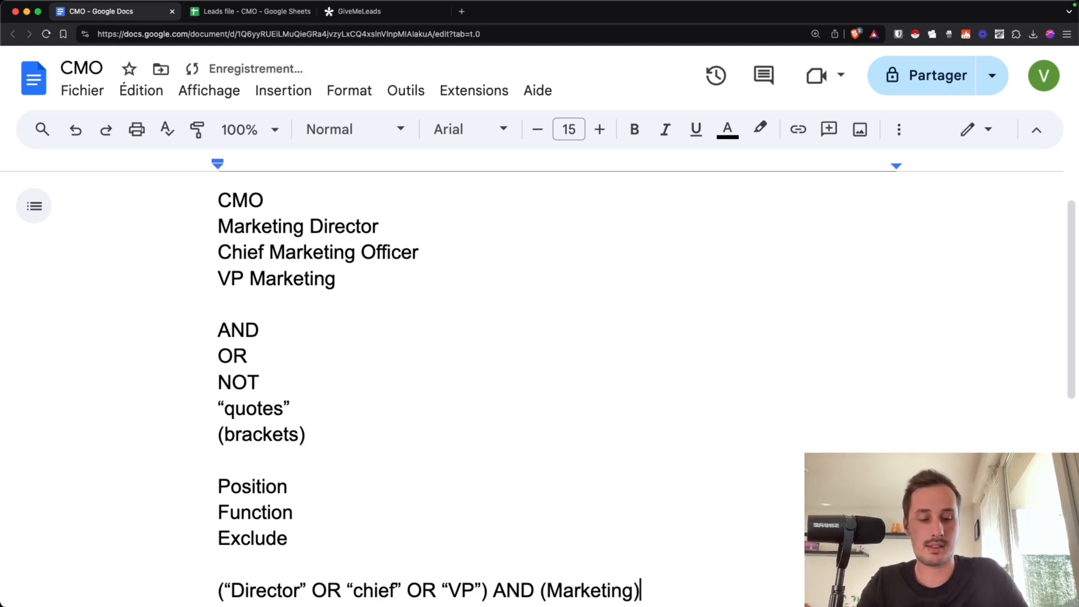
key("Left")
type("\"")
key("alt+Left")
type("\"")
Start the exclusion part at the end of the expression with NOT (“fractional”
key("super+Right")
type("NOT (\"")
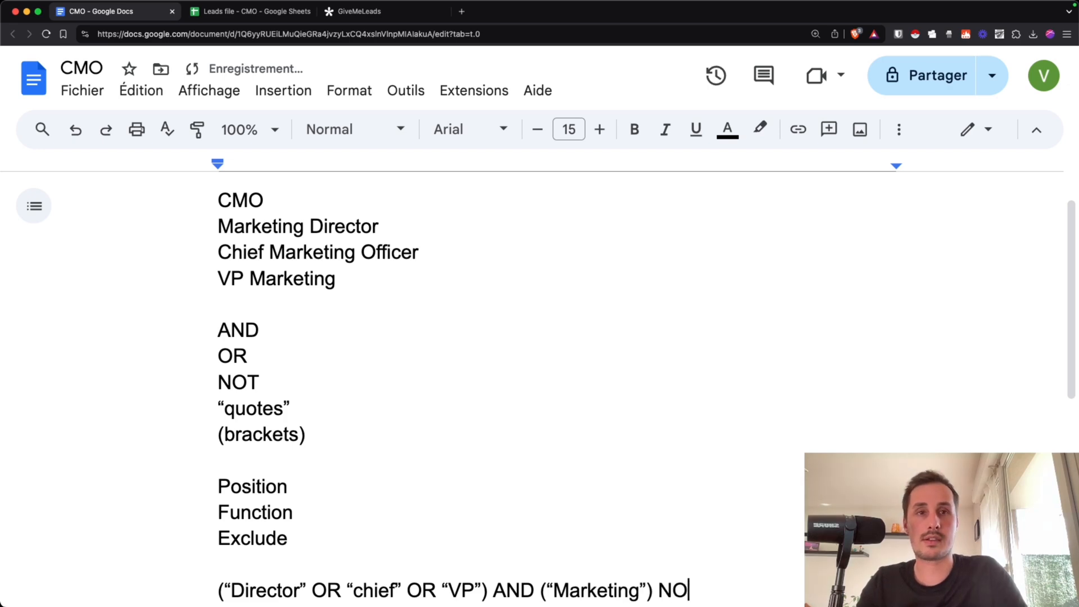
key("BackSpace")
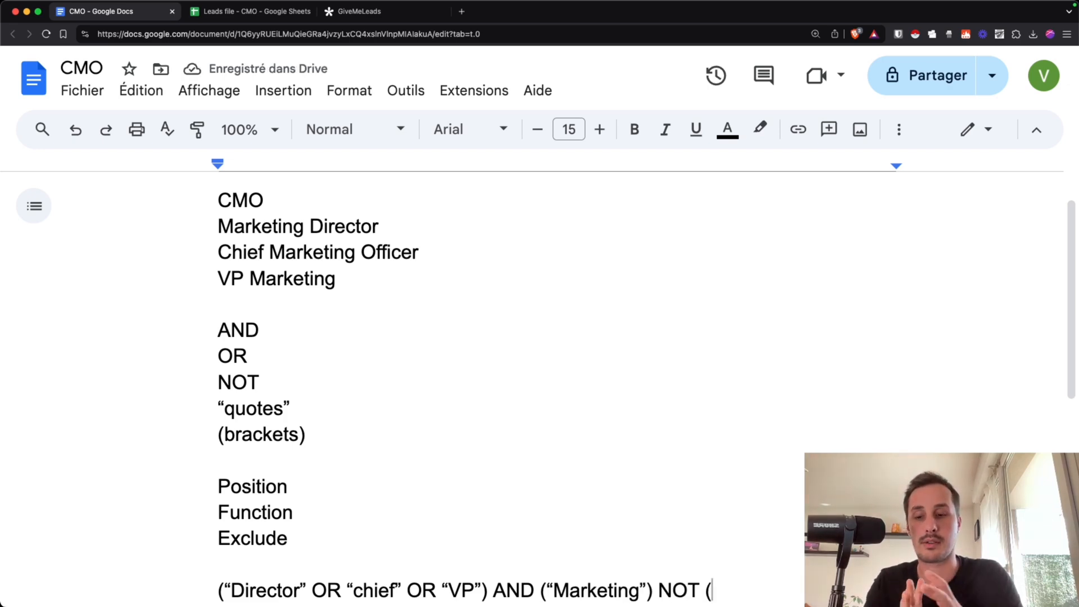
type("\"")
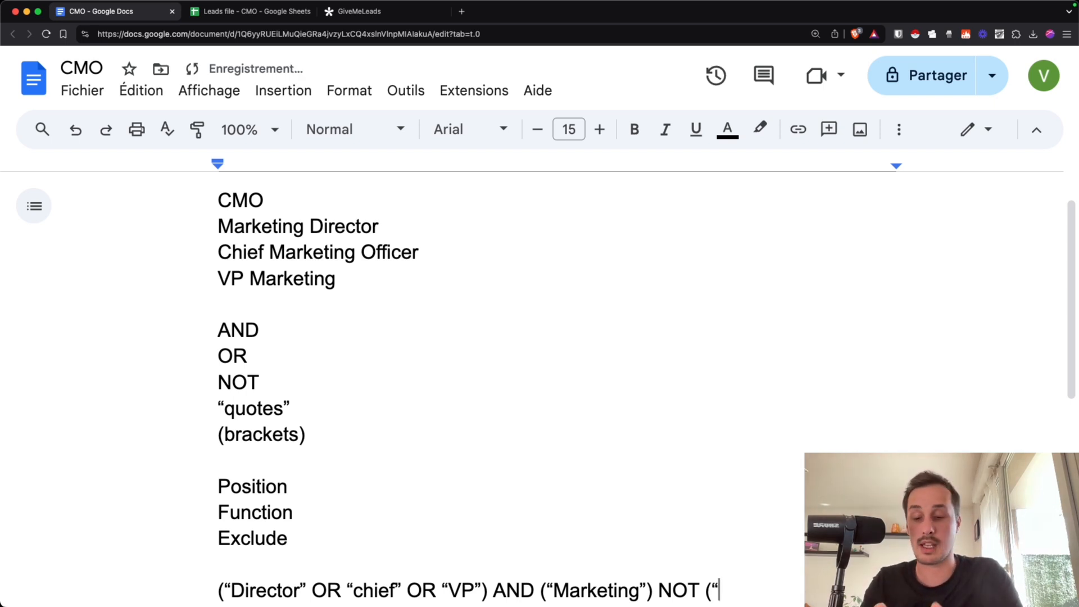
type("fractional\"")
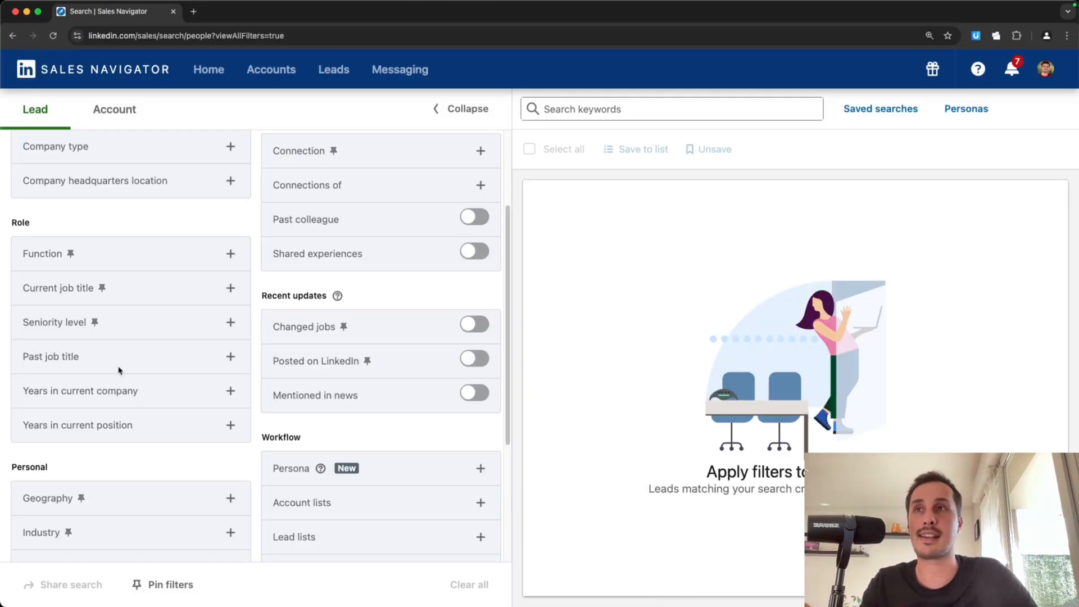
Switch to LinkedIn Sales Navigator, search leads with the current job title cmo, and check the results for titles to exclude
left_click(238, 291)
type("cmo")
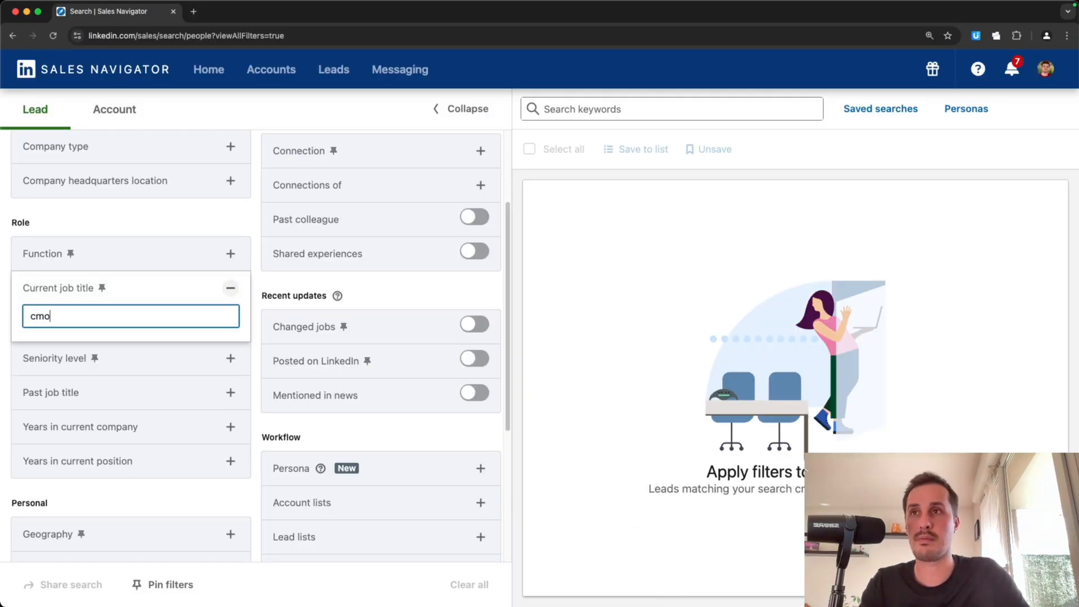
key("Return")
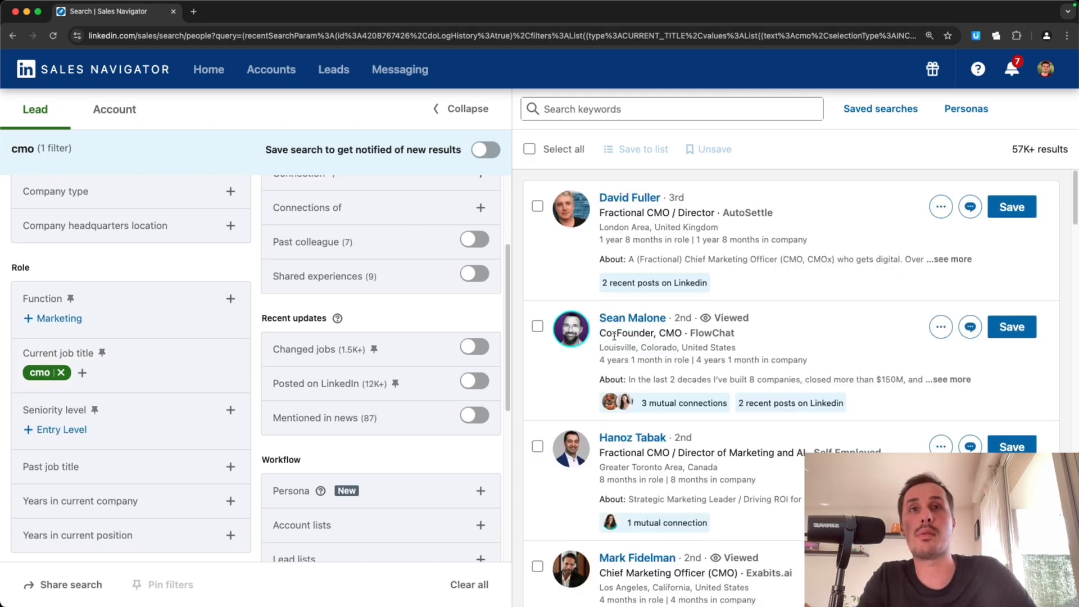
left_click_drag(603, 334, 639, 335)
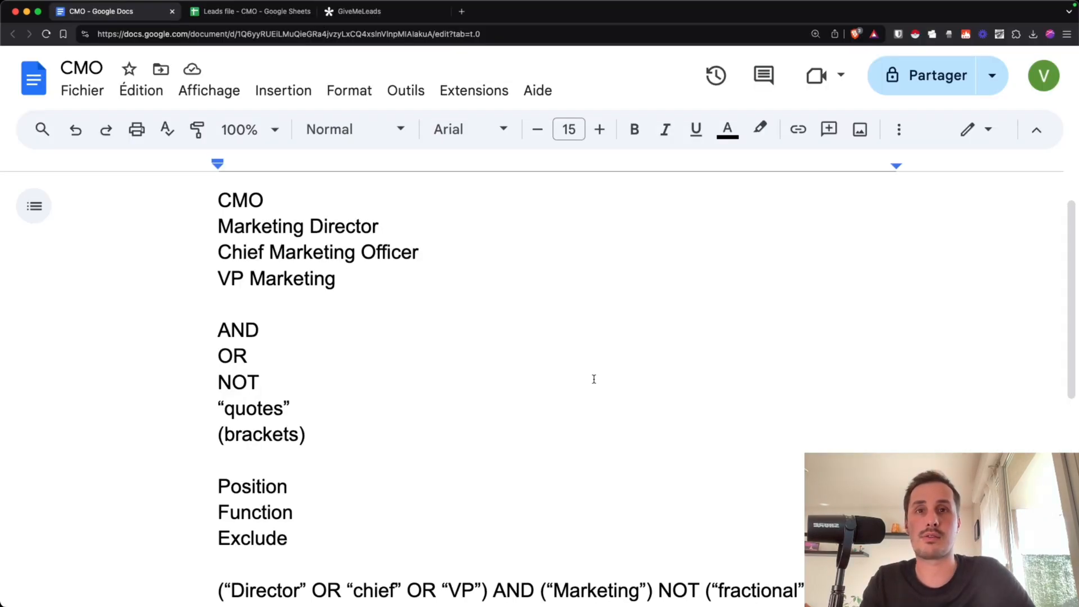
Switch back to the CMO document and complete the exclusion bracket with OR “Founder” OR “Co-Founder”)
scroll(582, 374, "down", 3)
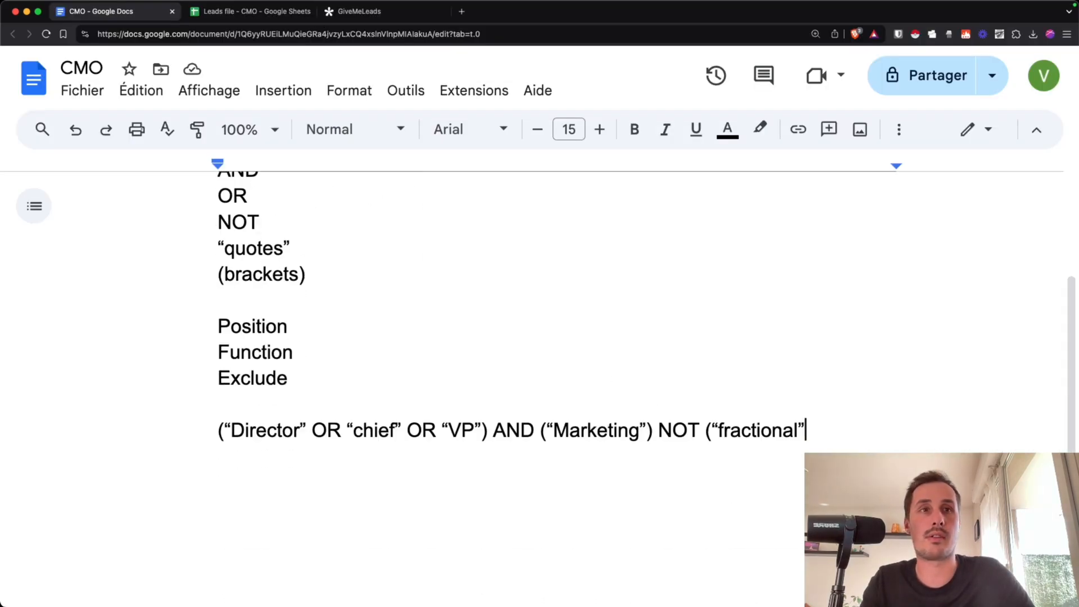
type("OR")
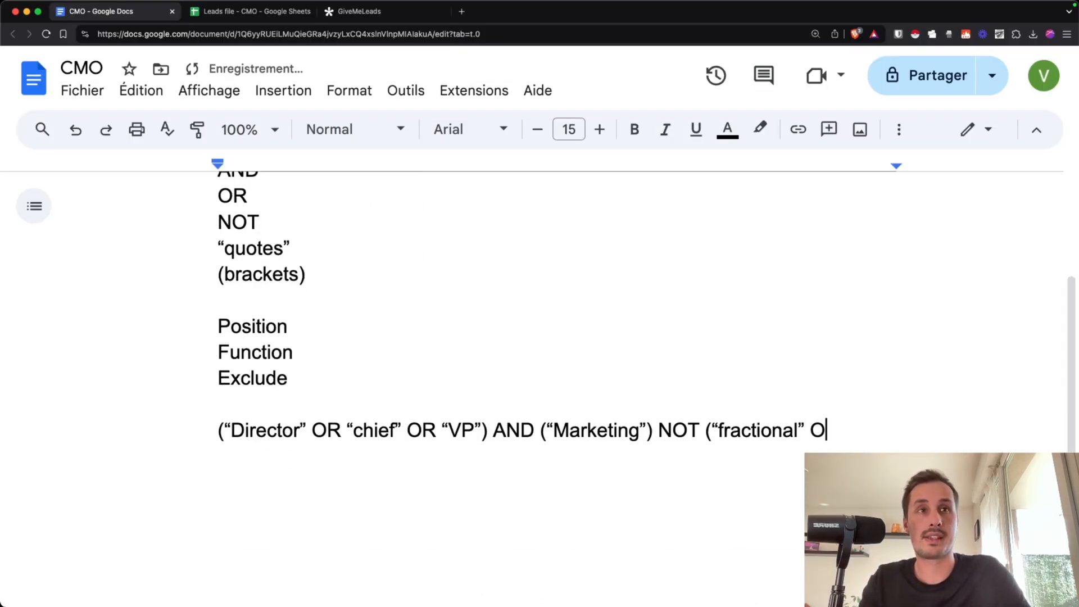
type(" “")
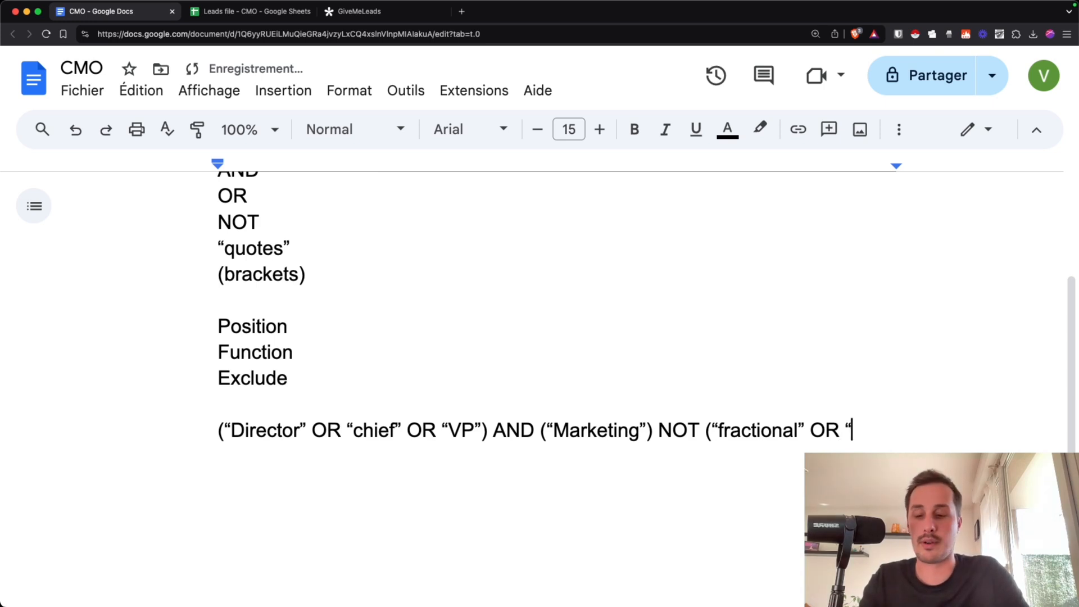
type("Founder”")
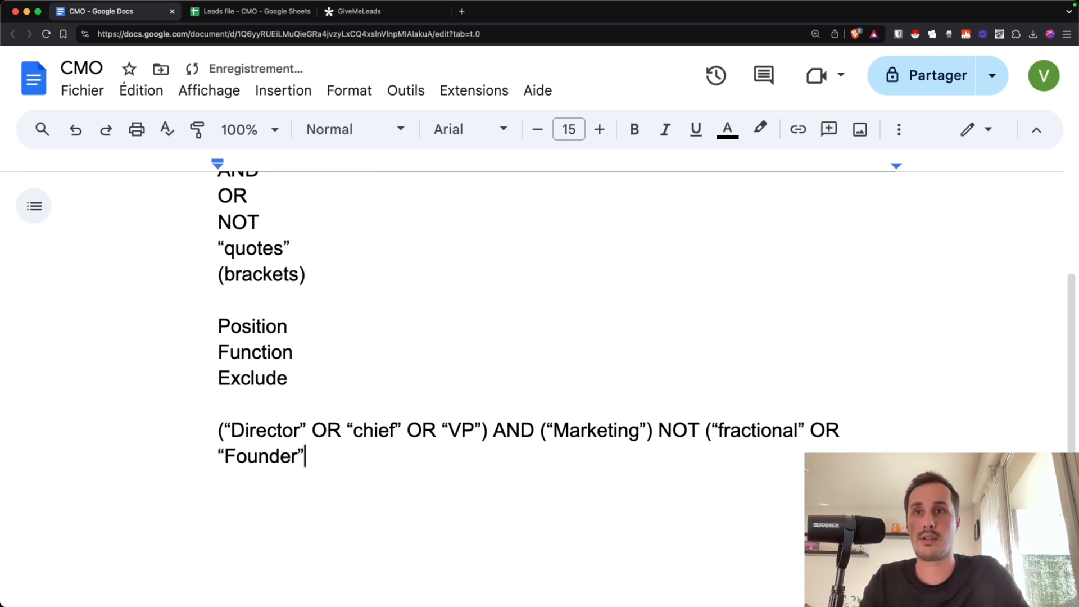
type(" OR “C")
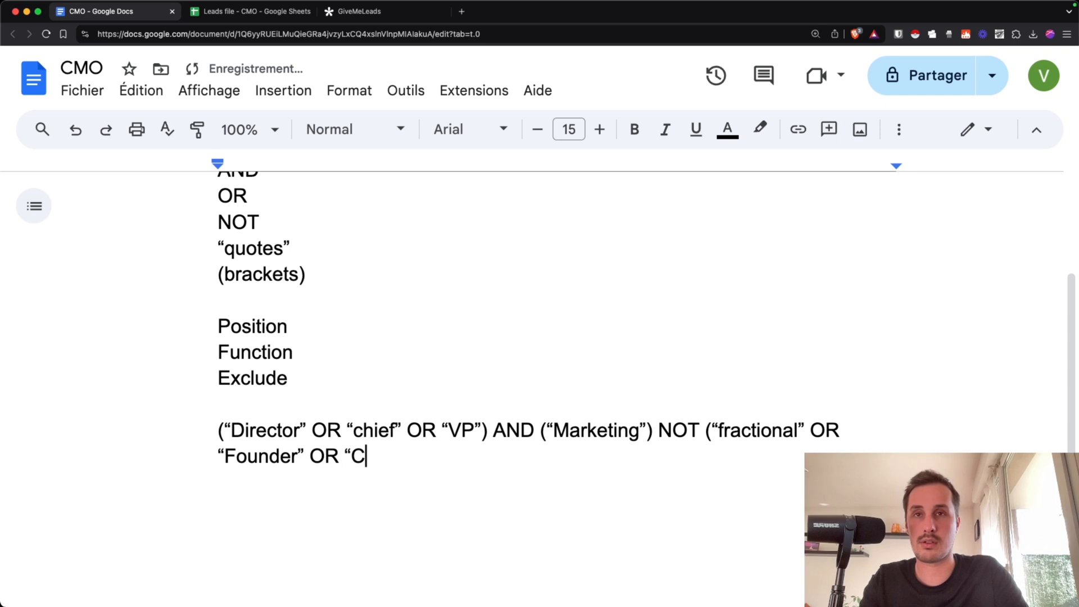
type("o-Founder”)")
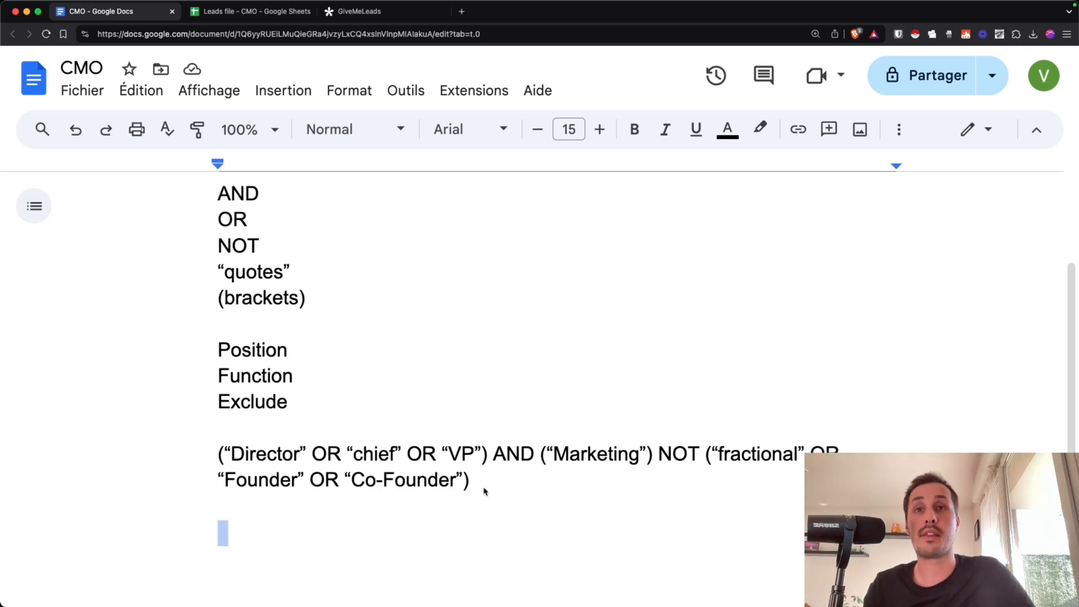
double_click(485, 490)
double_click(484, 485)
left_click_drag(483, 484, 232, 455)
double_click(335, 512)
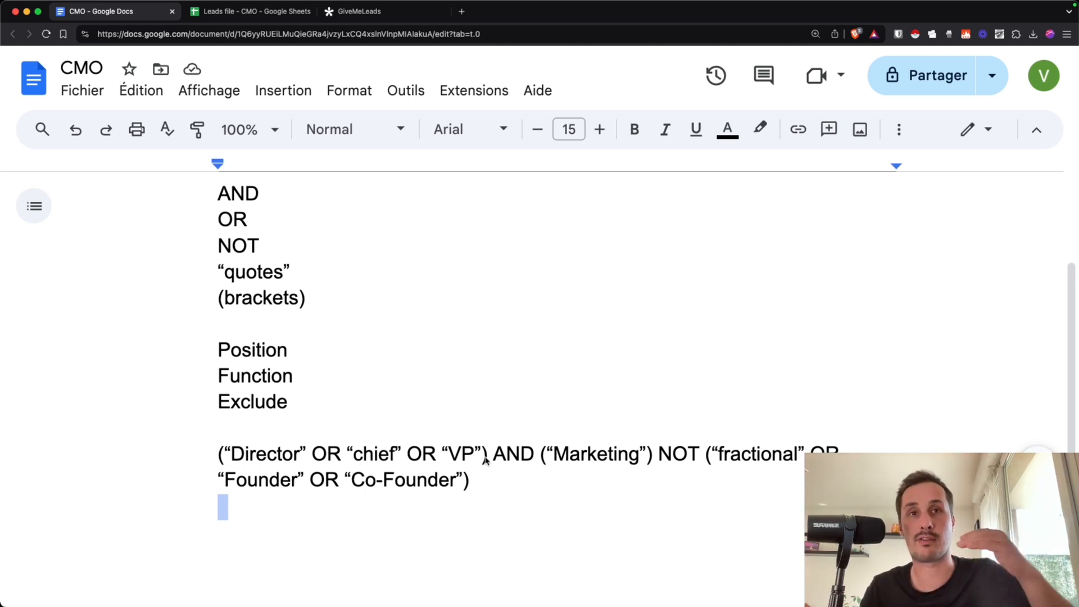
left_click_drag(653, 458, 708, 460)
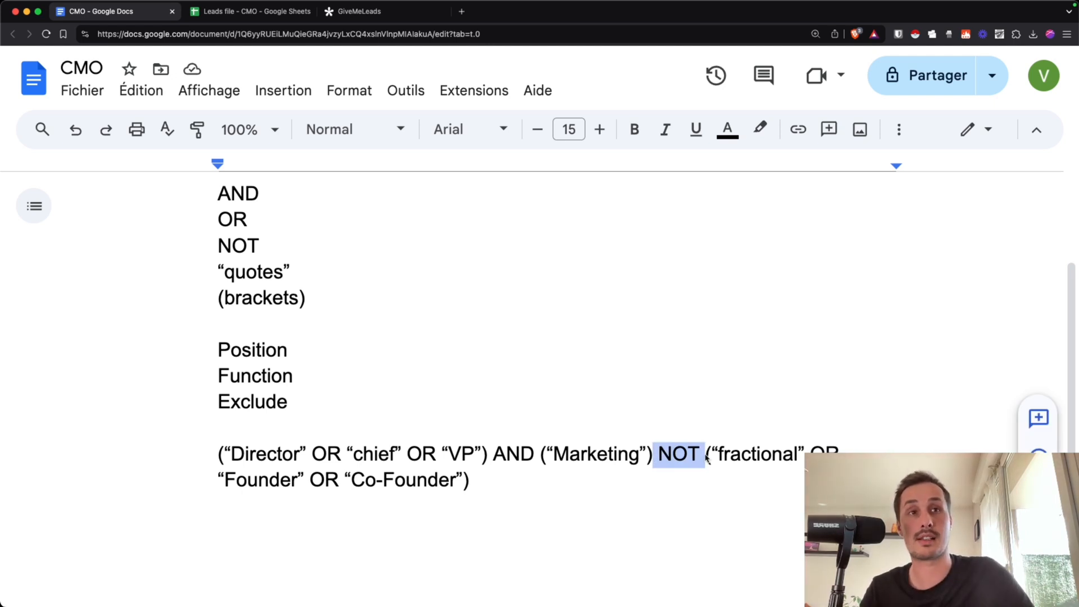
left_click(722, 458)
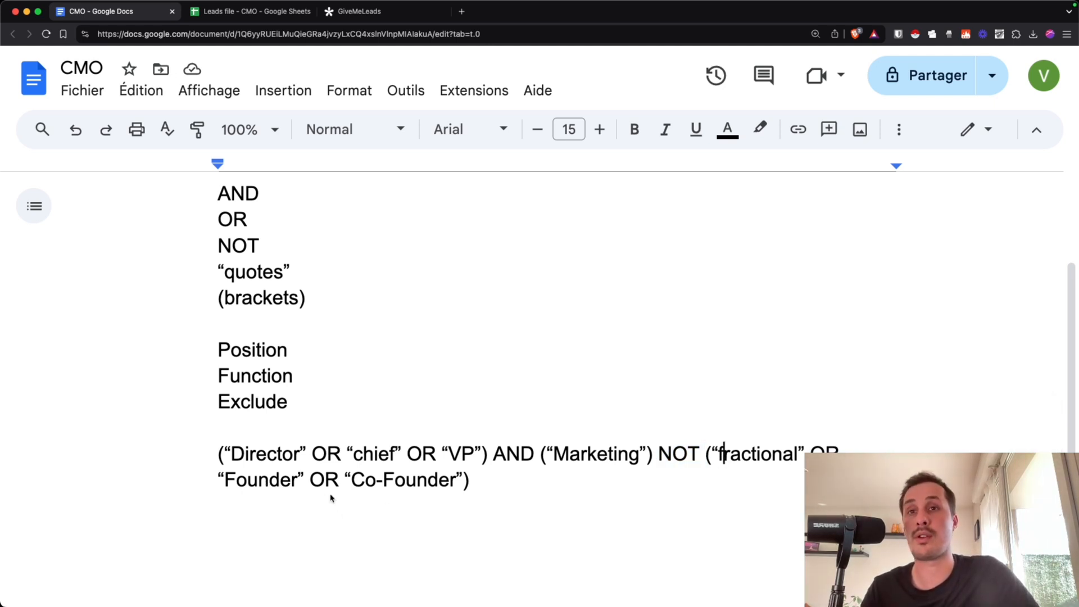
Copy the full Boolean expression, switch to Sales Navigator, and replace the cmo current job title filter with it
left_click_drag(472, 480, 203, 459)
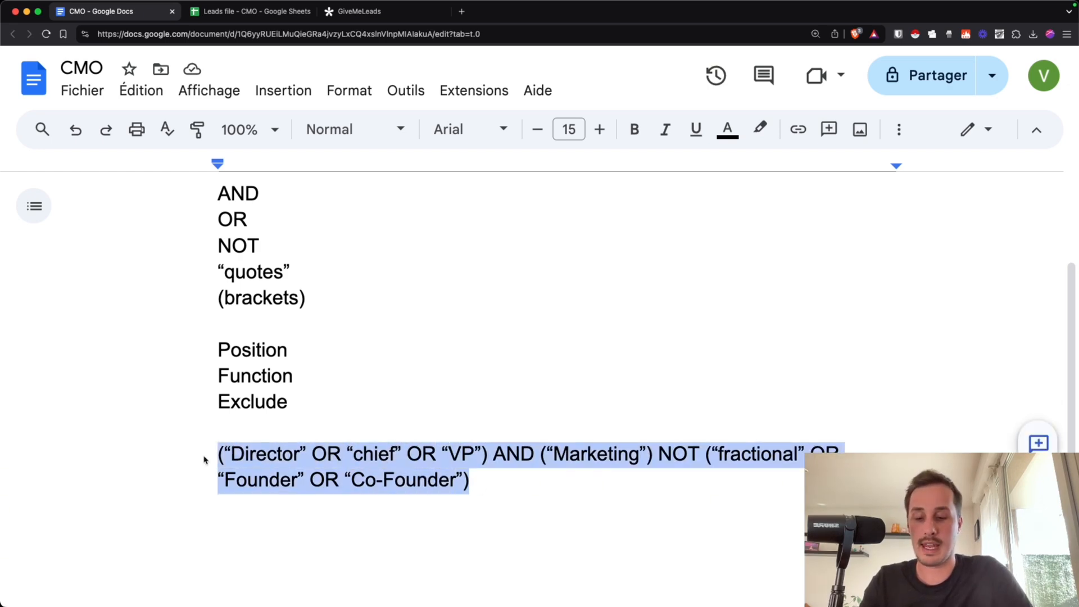
key("super+Tab")
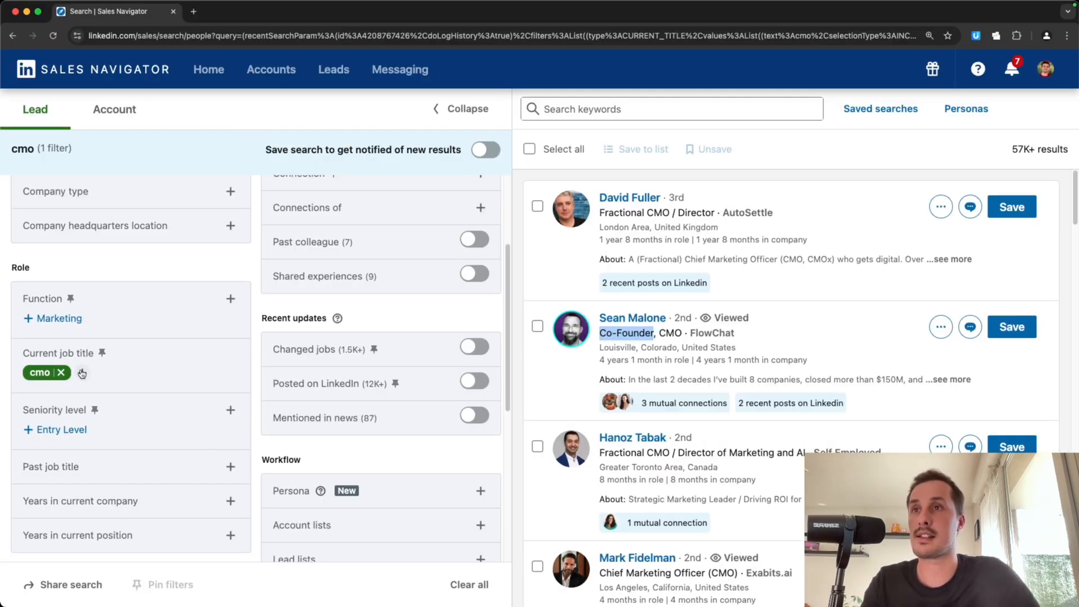
left_click(66, 374)
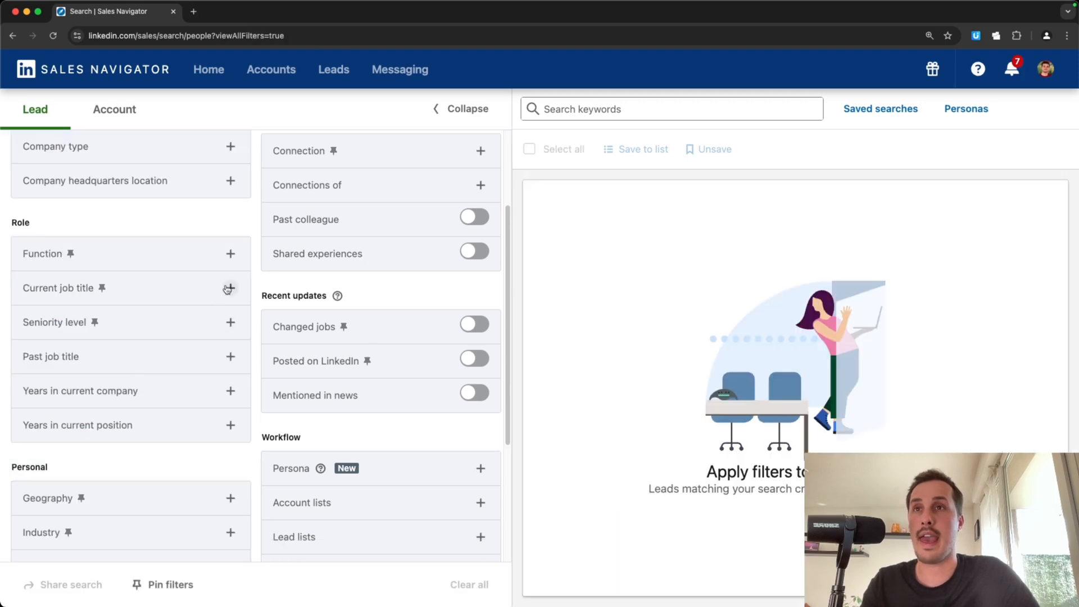
left_click(228, 288)
key("super+v")
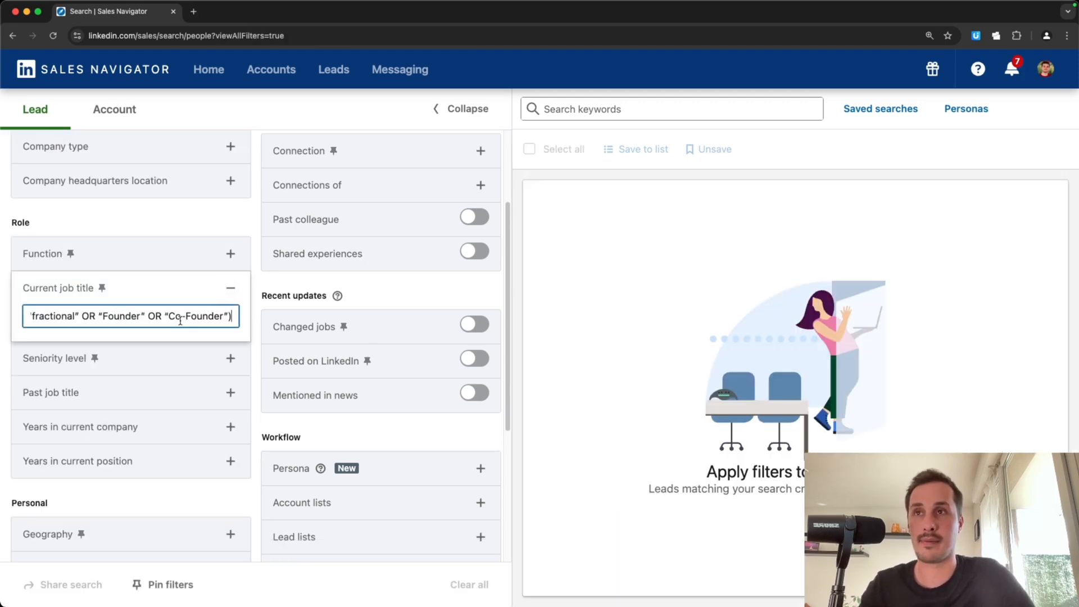
key("Return")
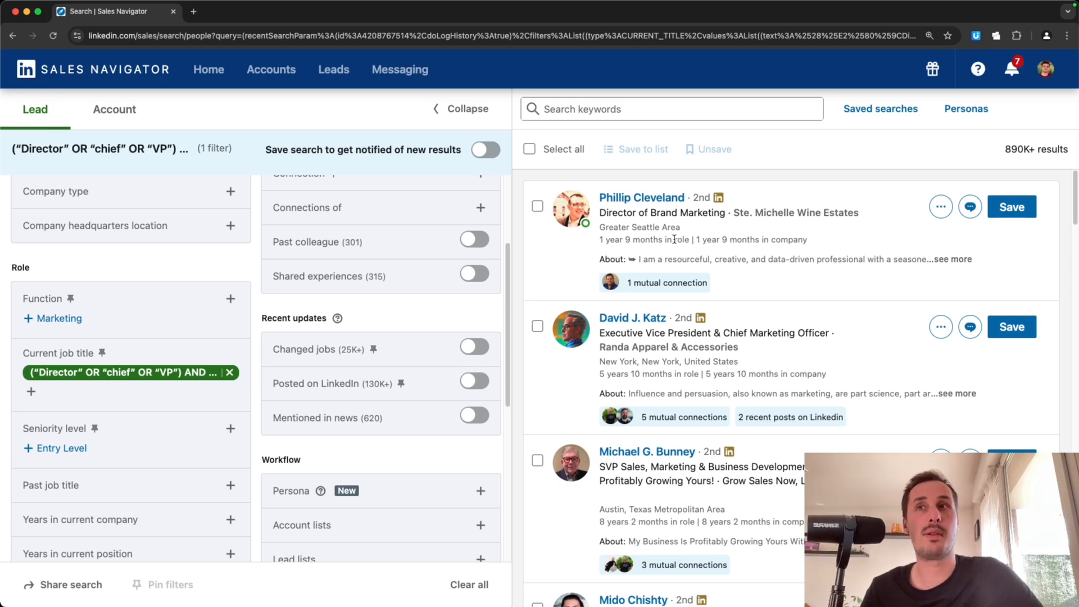
Back in the CMO document, add OR “brand” inside the exclusion bracket after “Co-Founder”
double_click(670, 214)
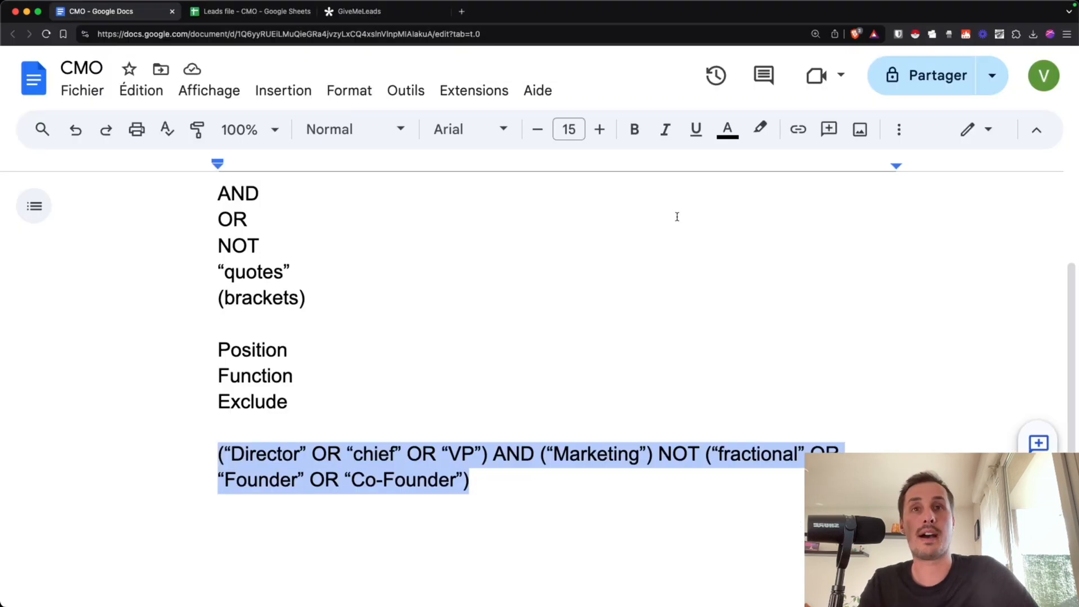
left_click(466, 480)
type("OR \"brand\"")
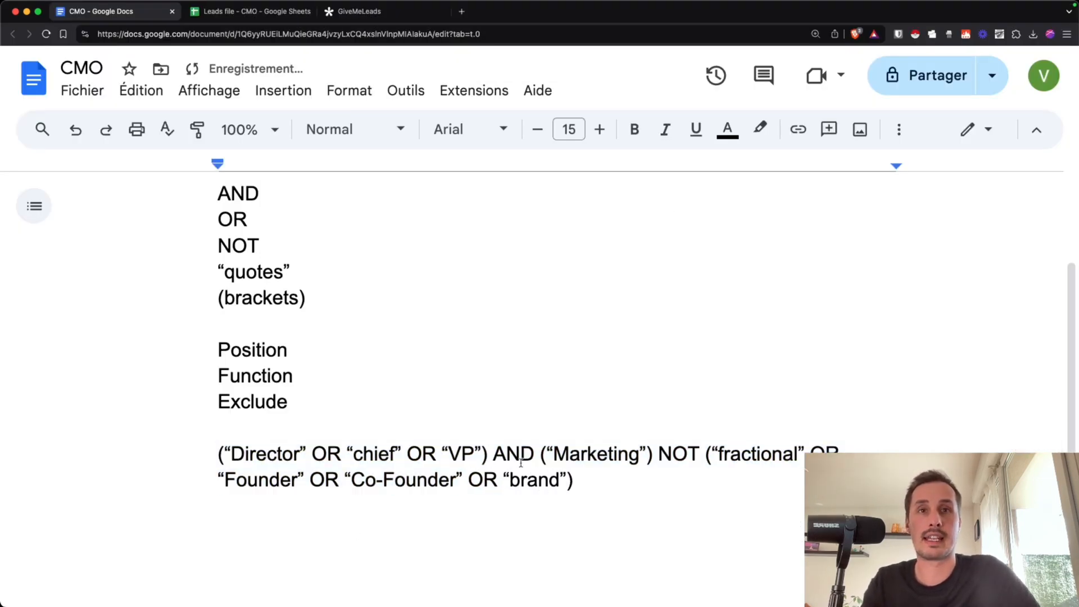
Copy the updated Boolean expression with “brand” and apply it in Sales Navigator as the only current job title filter
left_click_drag(591, 479, 198, 455)
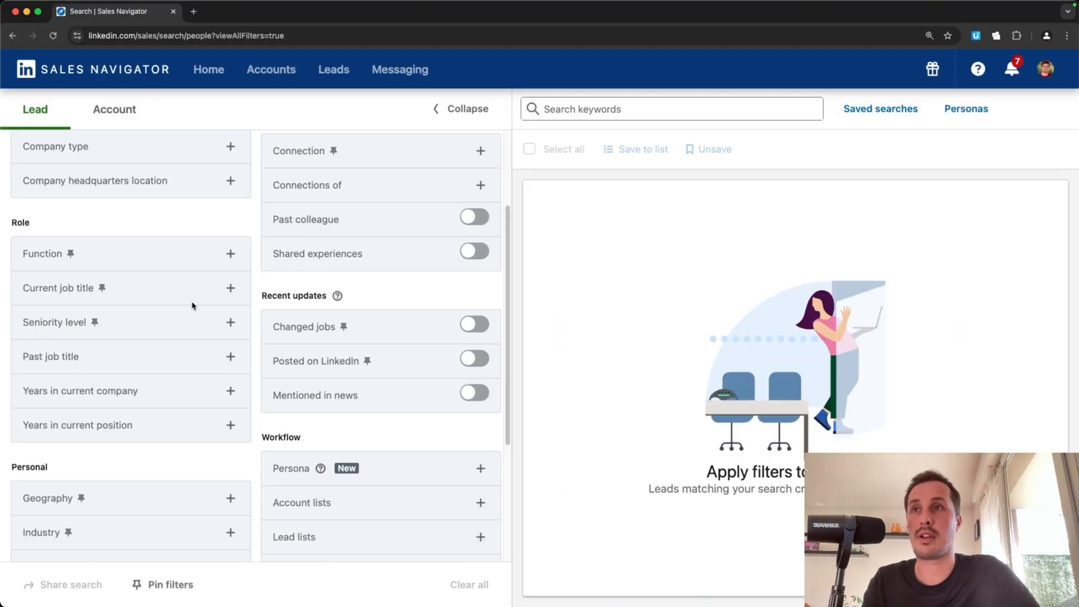
left_click(230, 288)
key("super+v")
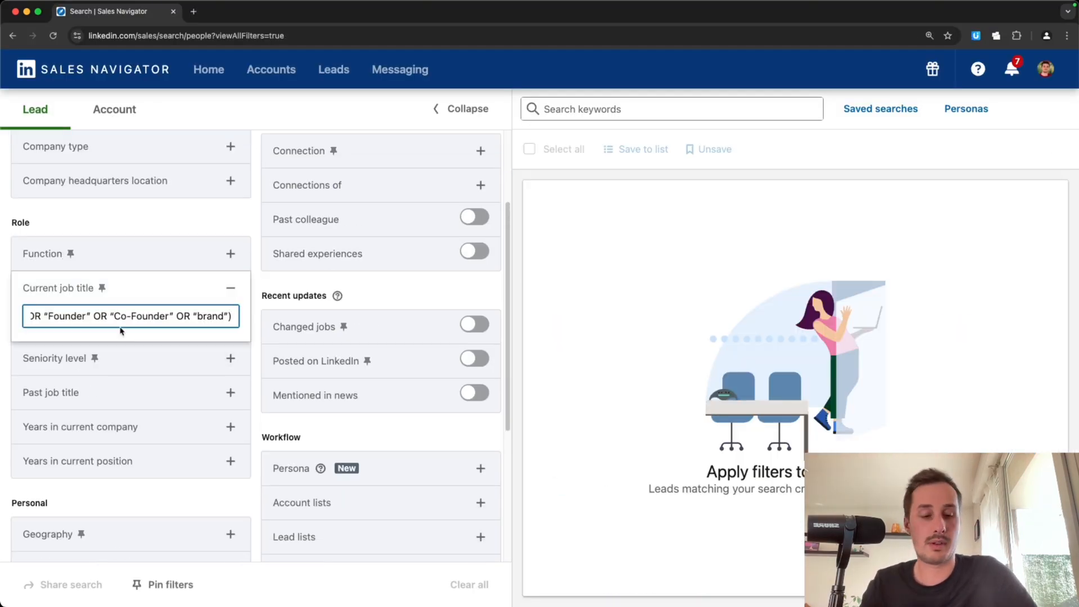
key("Return")
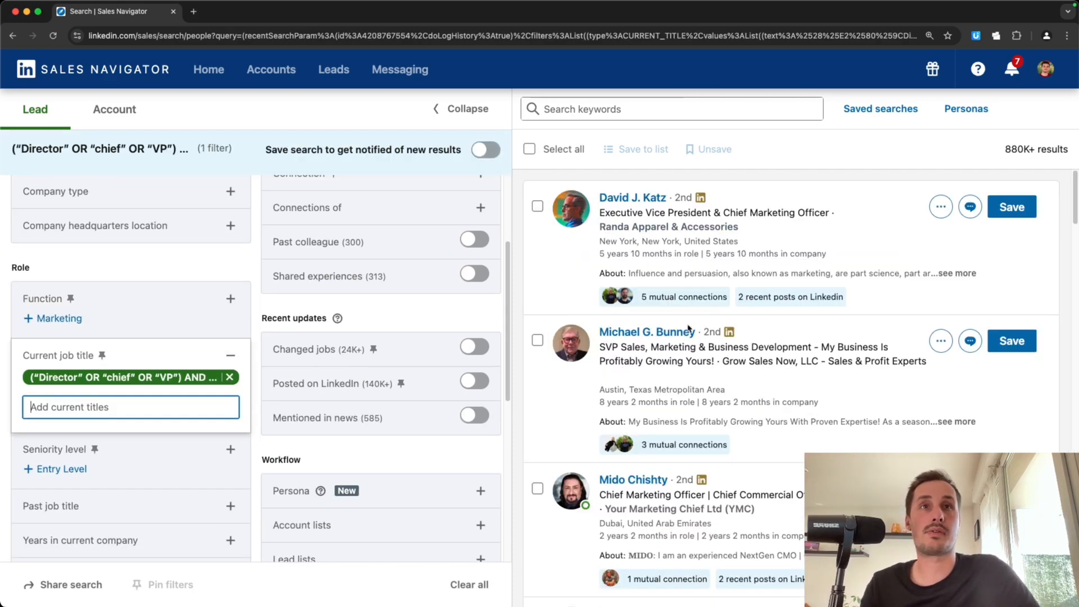
Review the job titles of the listed leads down to the end of the first results page
scroll(697, 326, "down", 3)
scroll(701, 349, "down", 3)
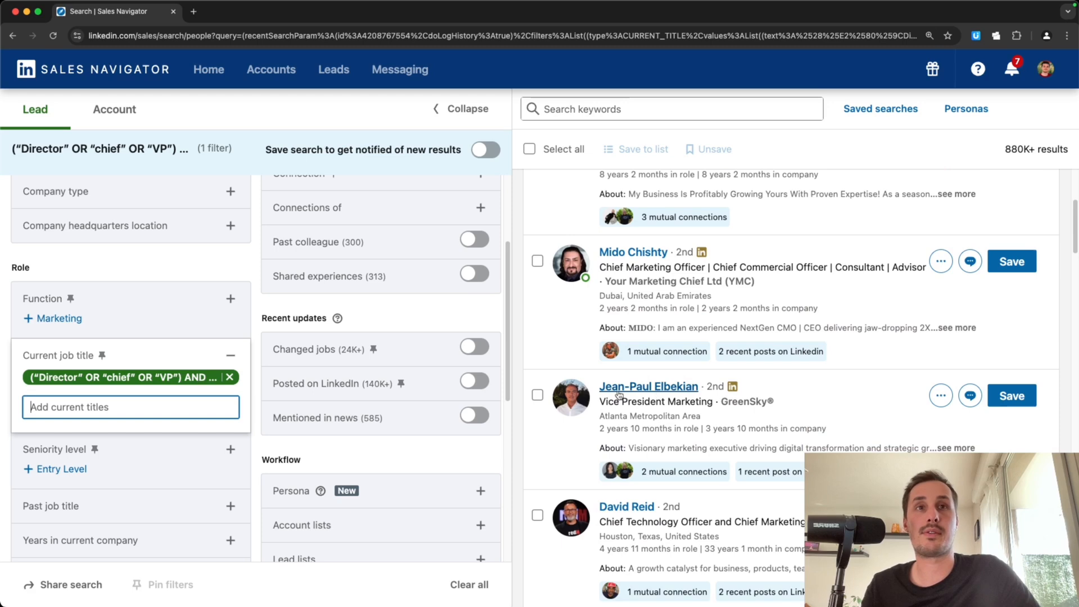
scroll(616, 439, "down", 1)
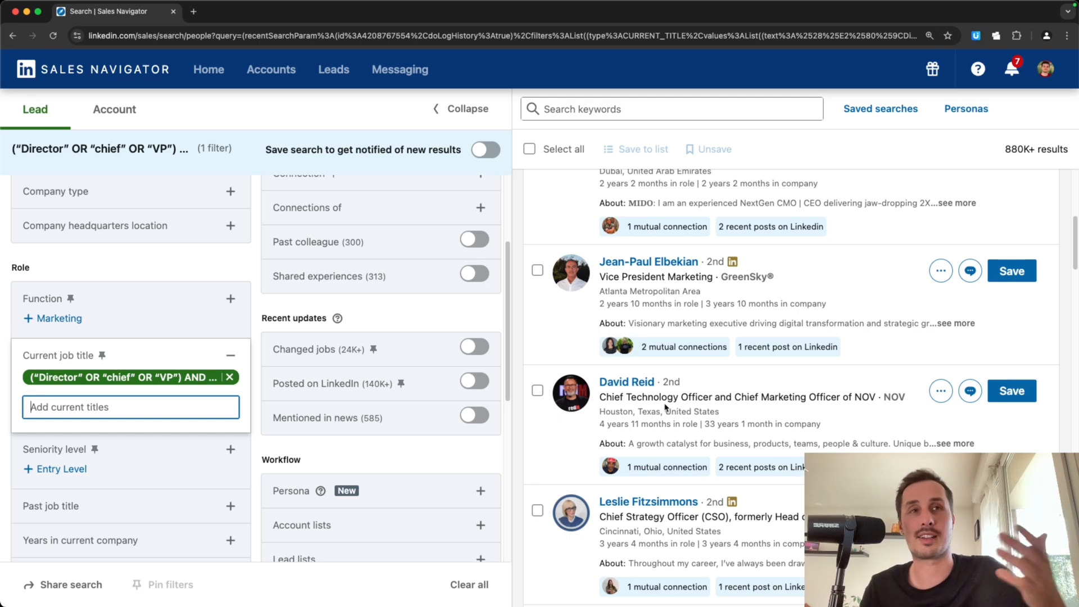
scroll(639, 395, "down", 1)
scroll(639, 395, "down", 5)
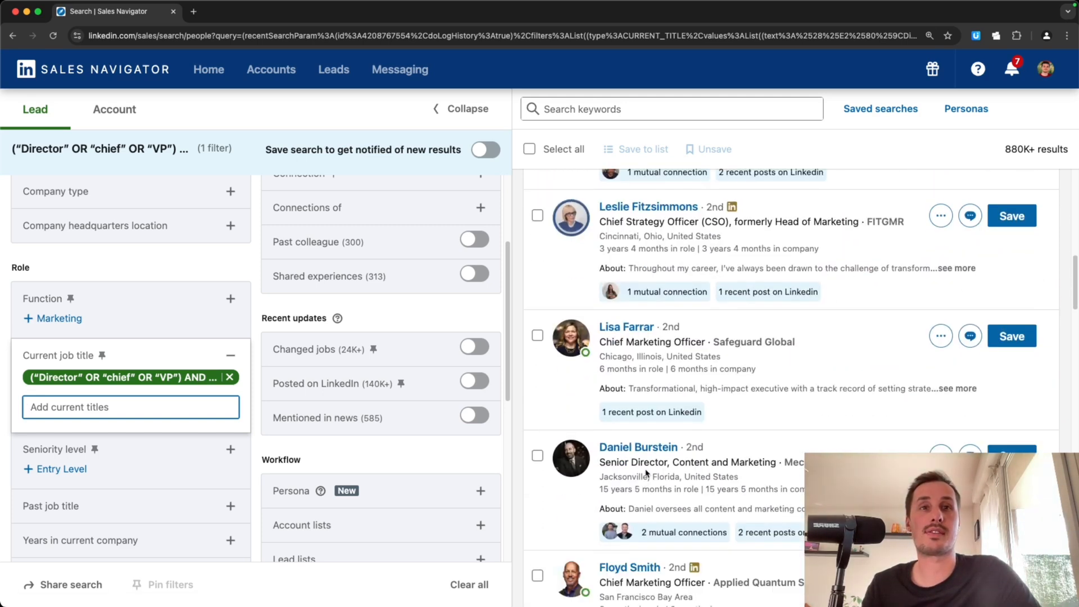
scroll(696, 461, "down", 10)
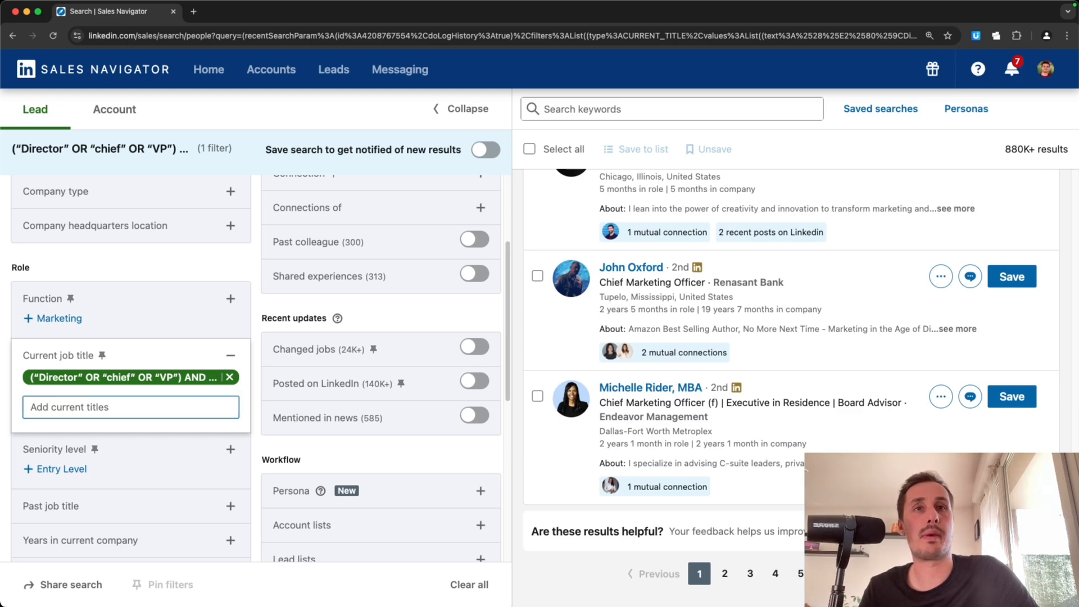
Open page 7 of the lead results and review the job titles listed there
left_click(851, 573)
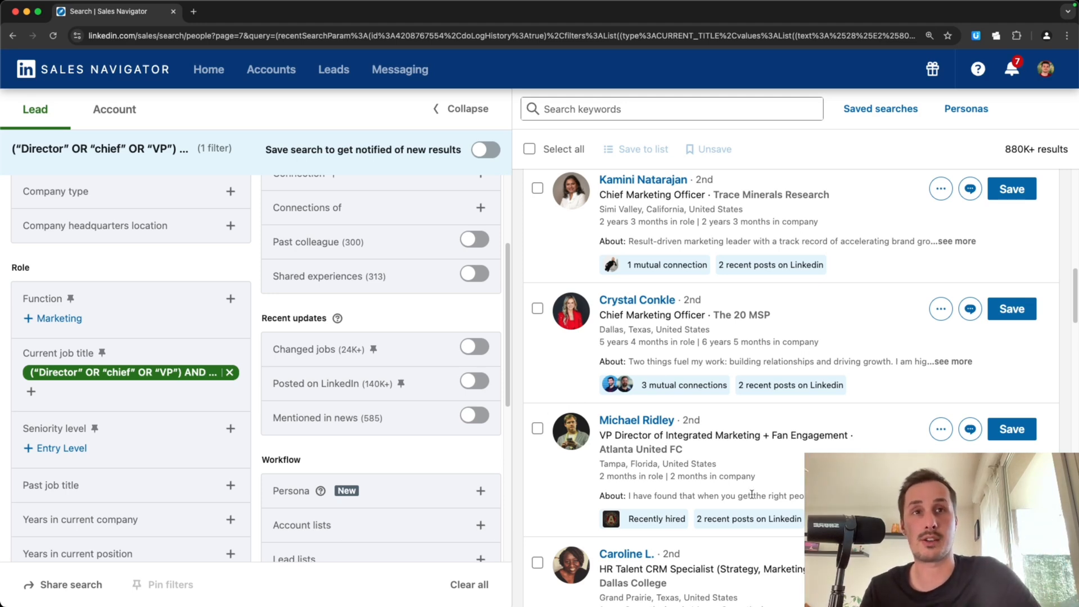
mouse_move(67, 373)
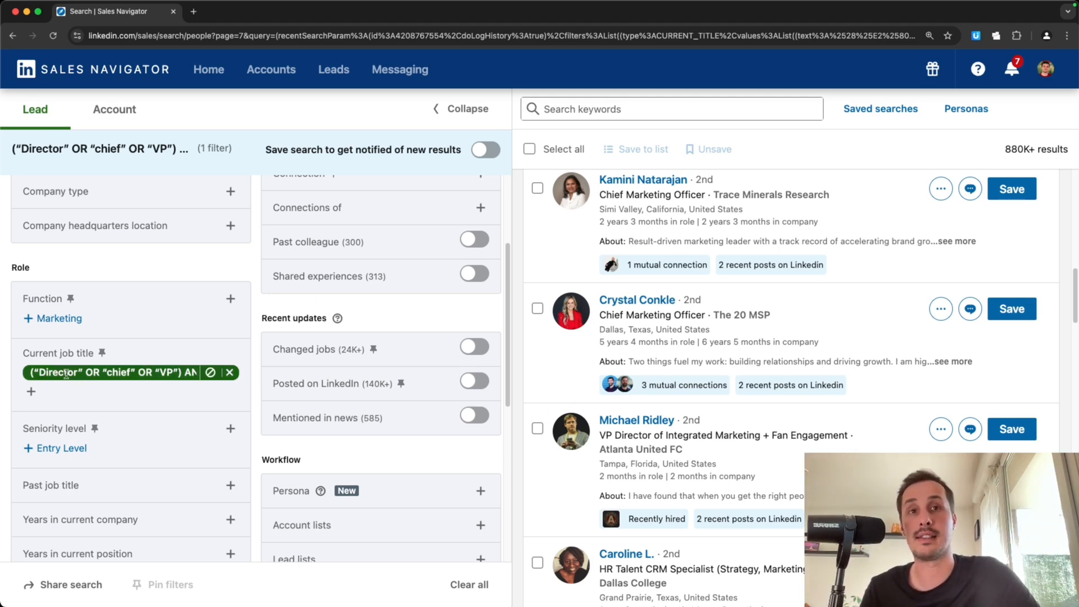
scroll(590, 413, "down", 3)
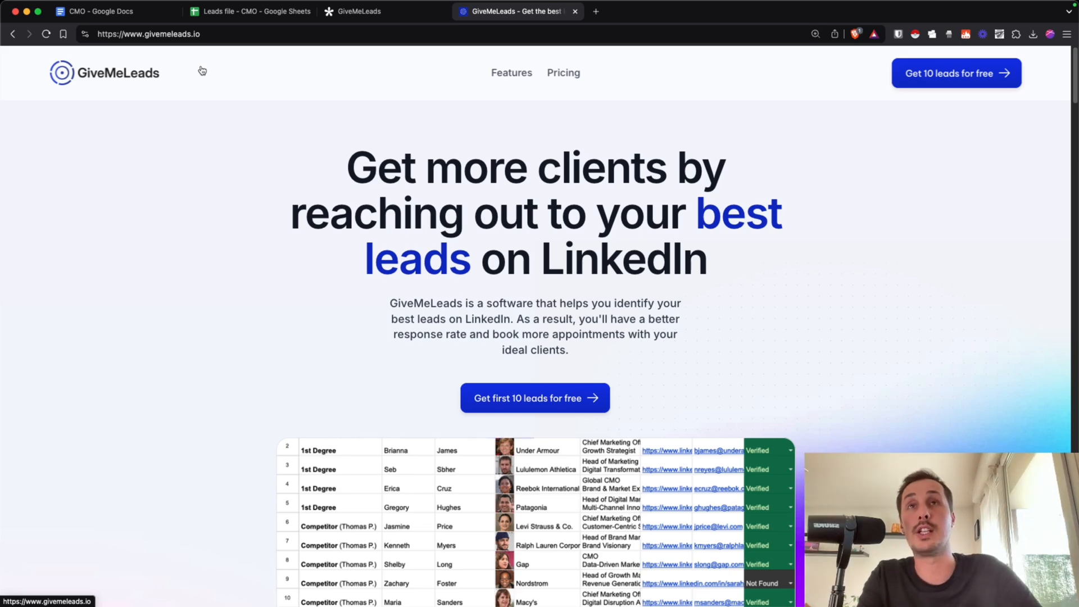
Switch to the GiveMeLeads form and bring up its Your target section
left_click(356, 11)
left_click(1067, 33)
left_click(1036, 302)
left_click(602, 147)
scroll(633, 177, "up", 1)
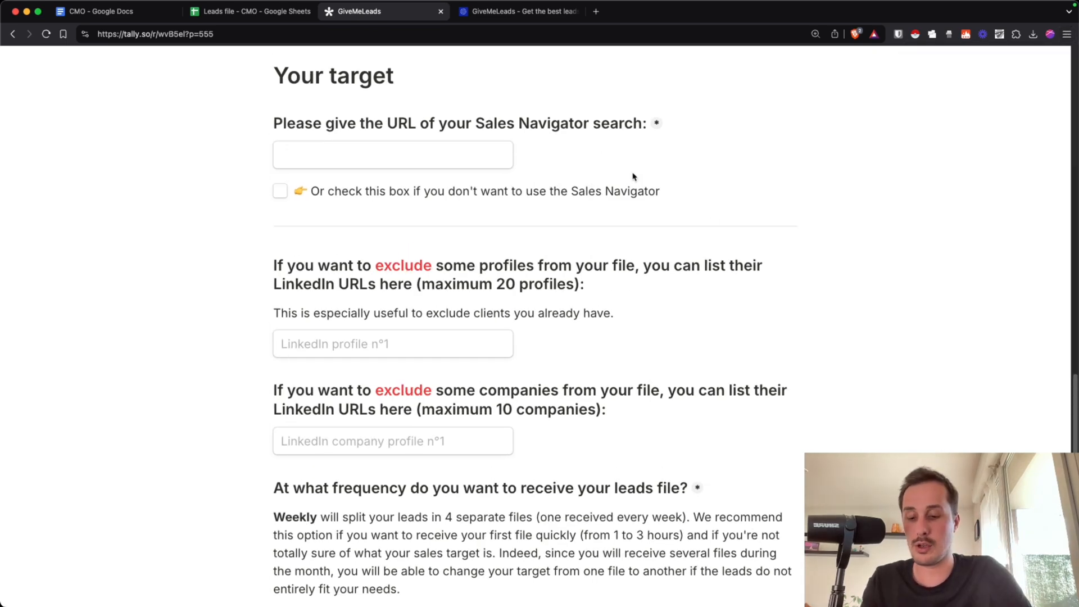
Copy the URL of the Sales Navigator search from Chrome and return to the GiveMeLeads form
key("super+space")
type("chr")
key("Return")
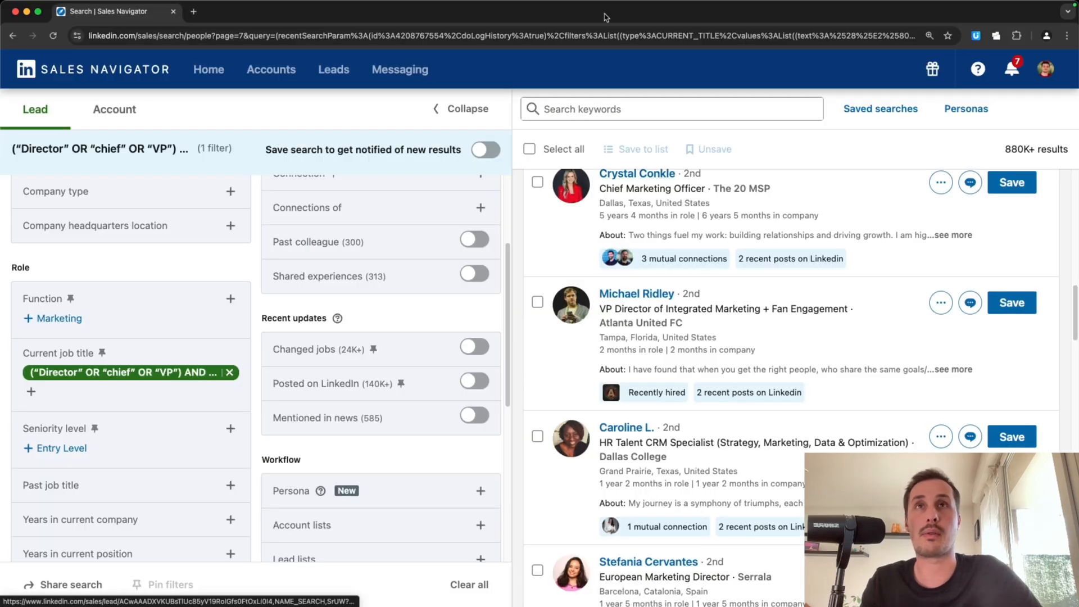
left_click(564, 36)
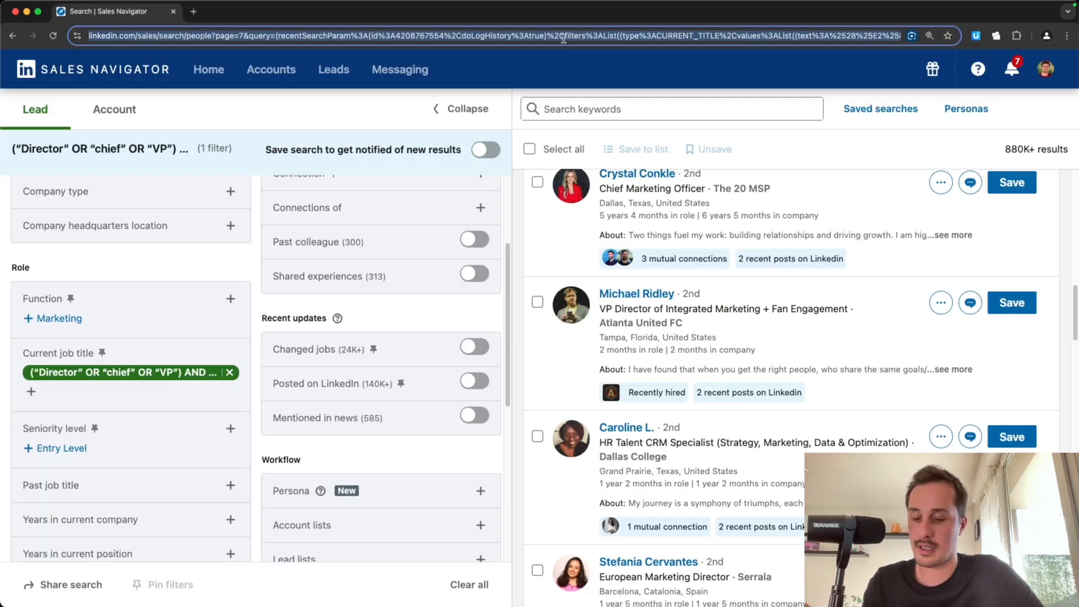
key("super+c")
key("super+Tab")
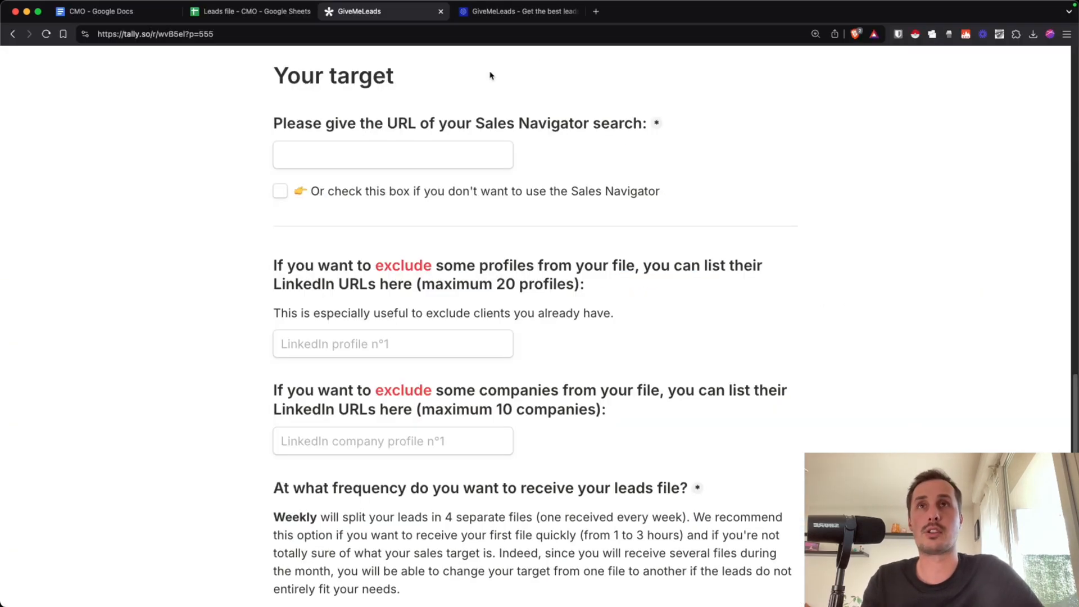
Paste the copied URL as the form's Sales Navigator search and choose Weekly as the leads file frequency
left_click(408, 162)
key("super+v")
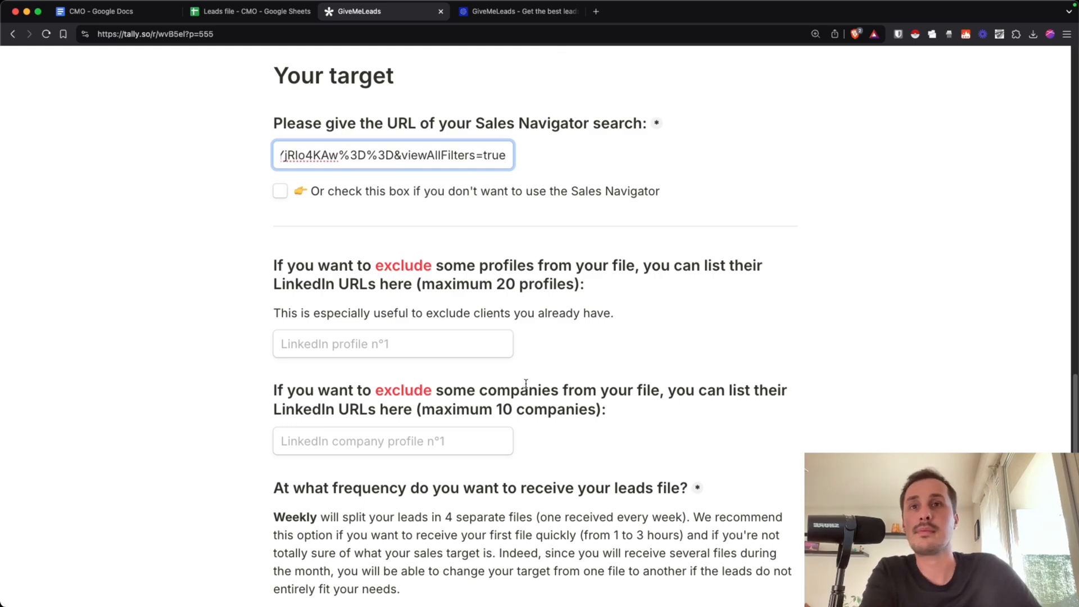
scroll(382, 349, "down", 10)
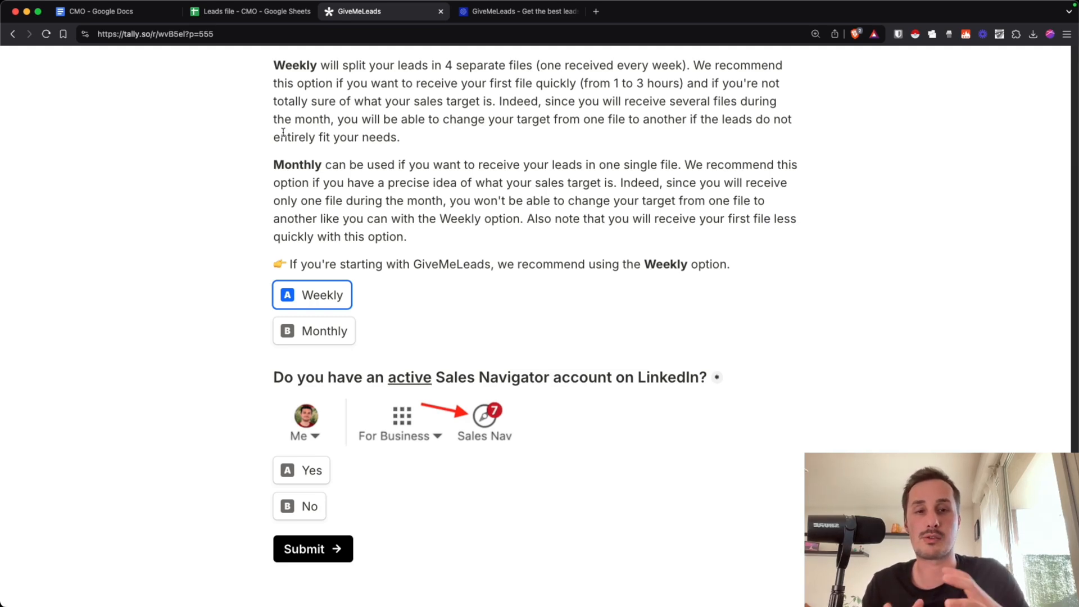
Open the Leads file - CMO spreadsheet and go through its First Name, Last Name, Company, Title, LinkedIn URL and Email columns
left_click(253, 12)
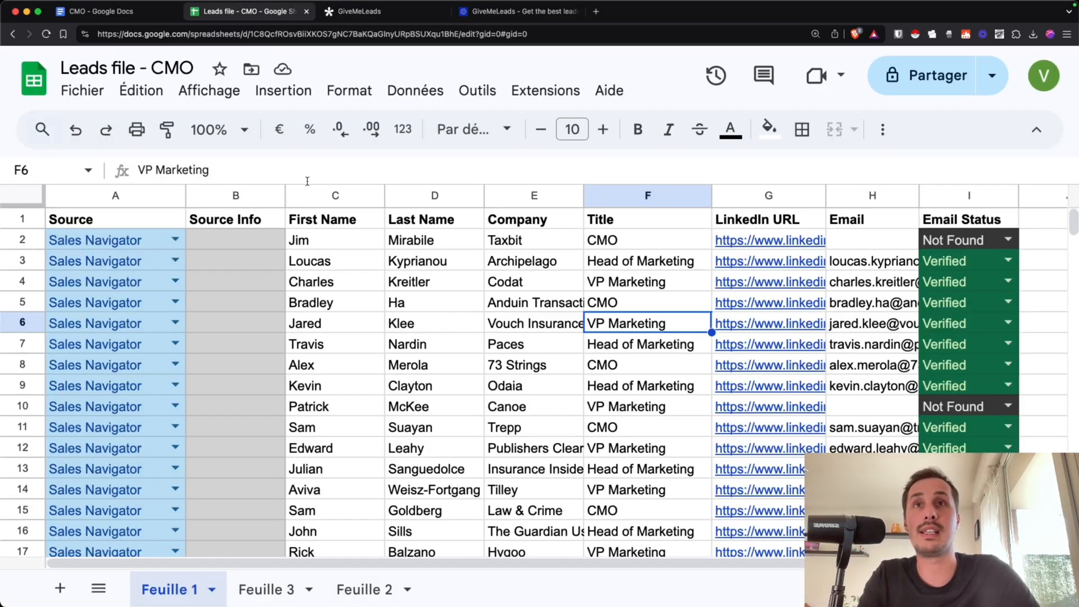
left_click(325, 220)
left_click(430, 226)
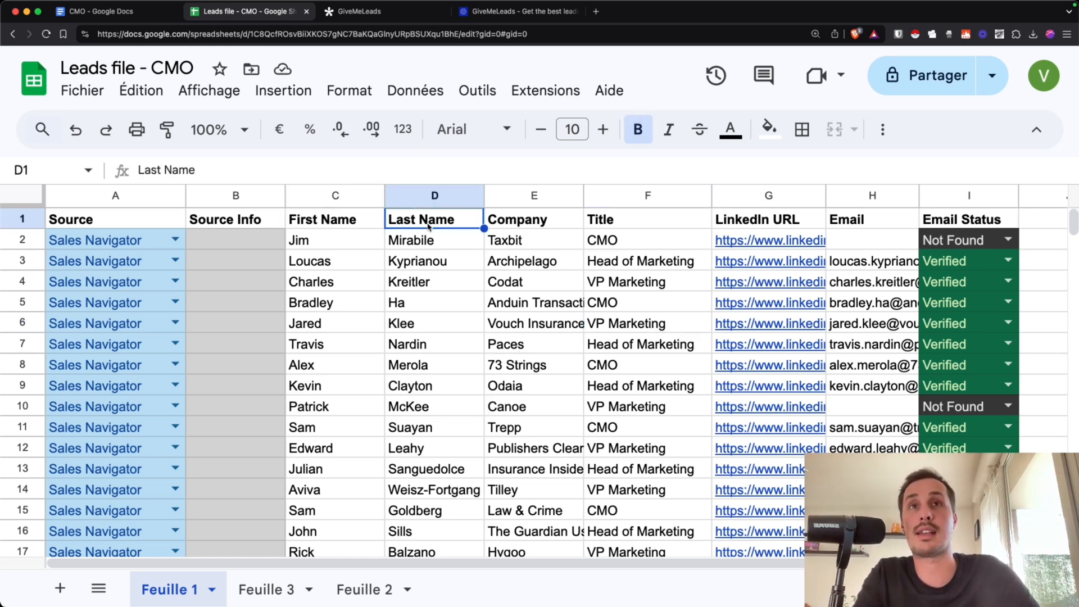
left_click(513, 223)
left_click(615, 226)
left_click(750, 225)
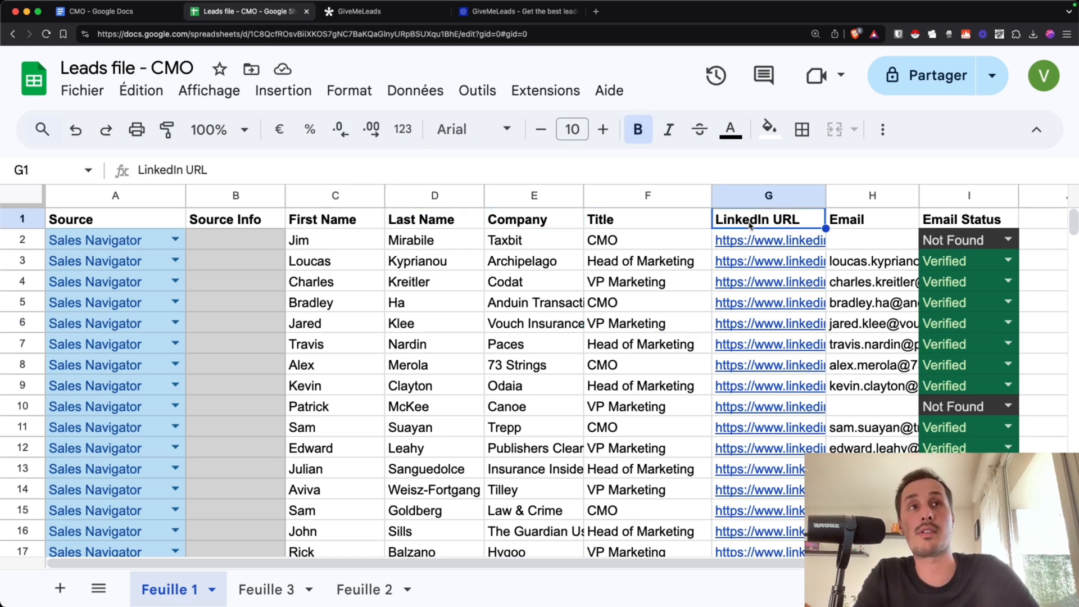
left_click(849, 223)
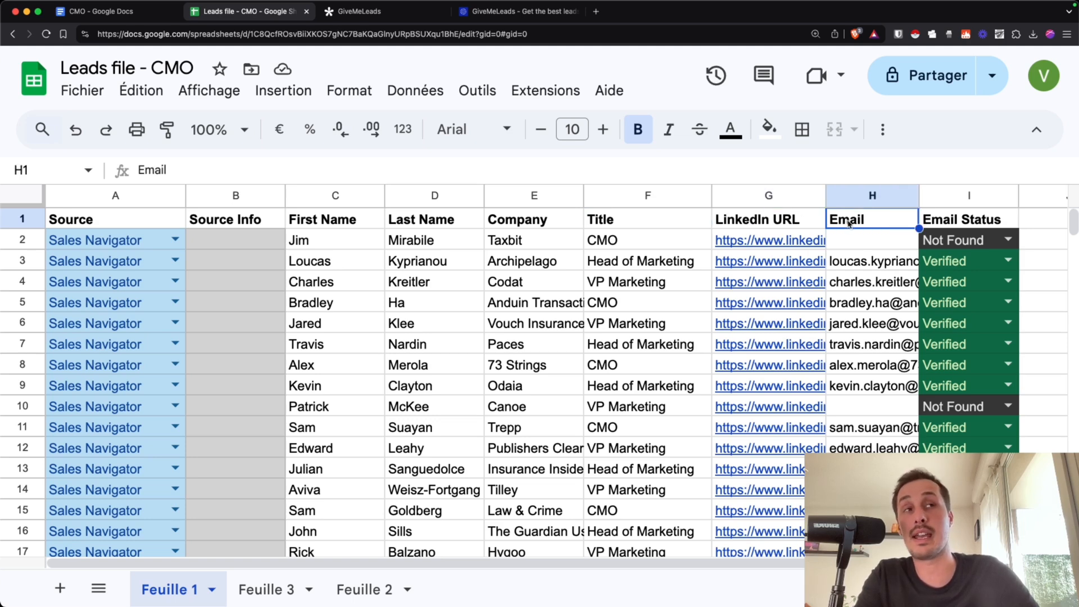
Examine sample first name, company and title entries in the top lead rows to see how the data is cleaned
left_click(336, 260)
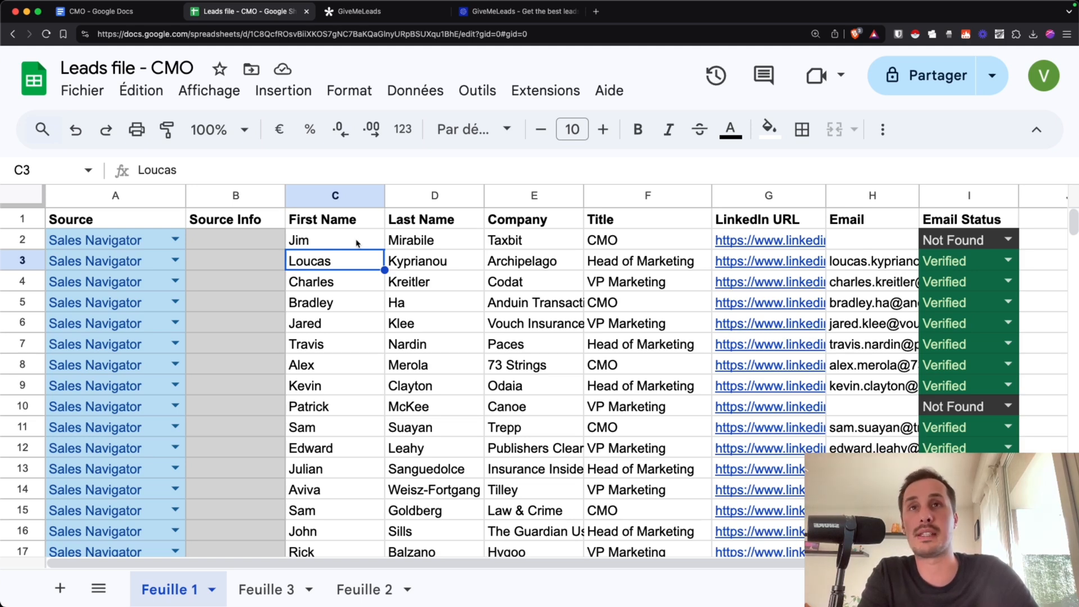
left_click(540, 221)
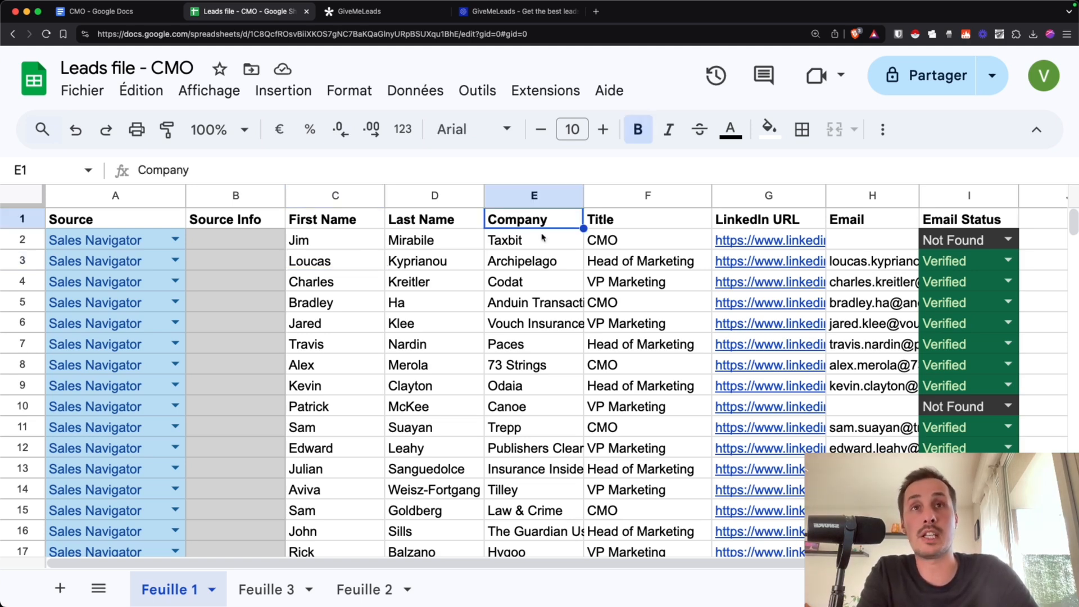
left_click(541, 243)
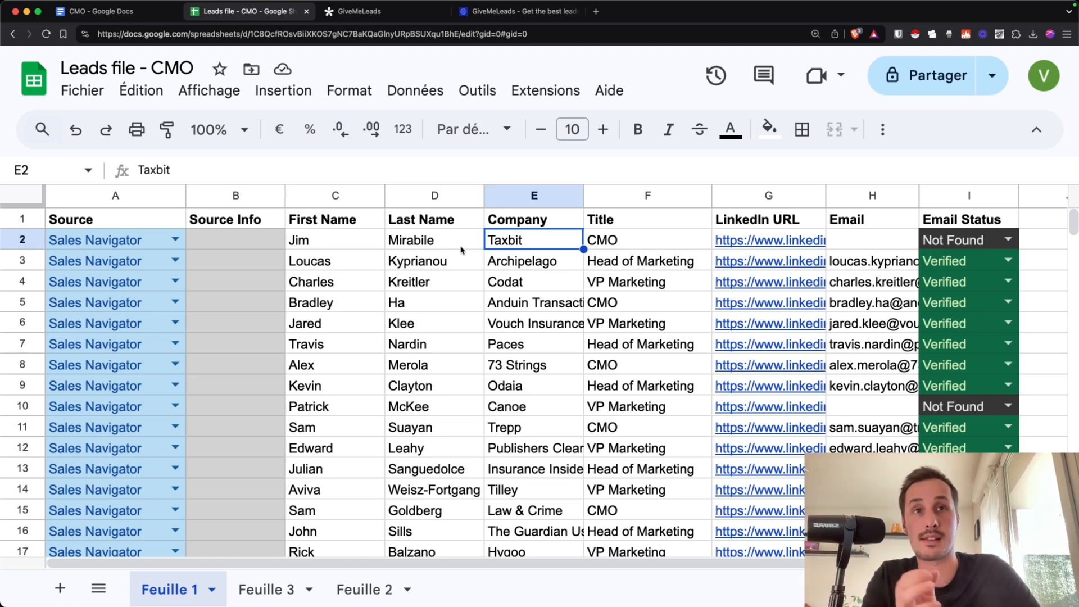
left_click(651, 243)
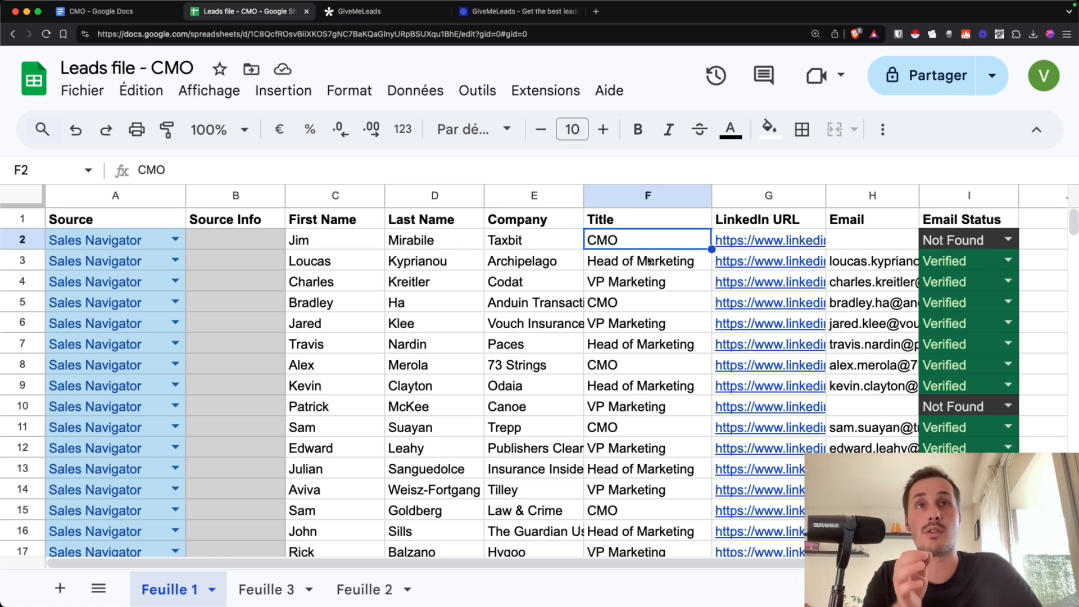
left_click(647, 261)
left_click(643, 281)
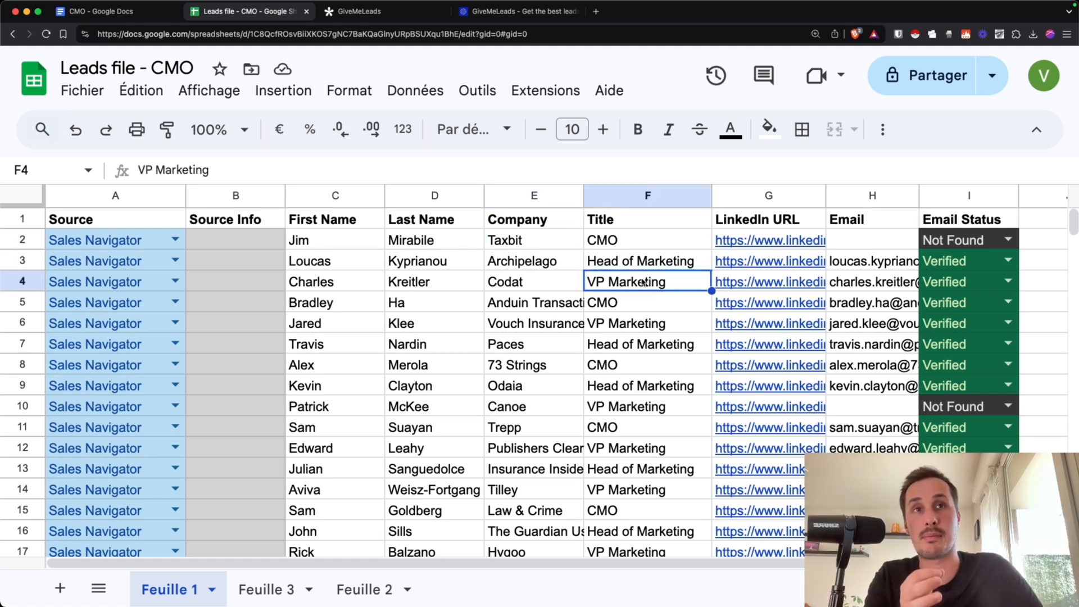